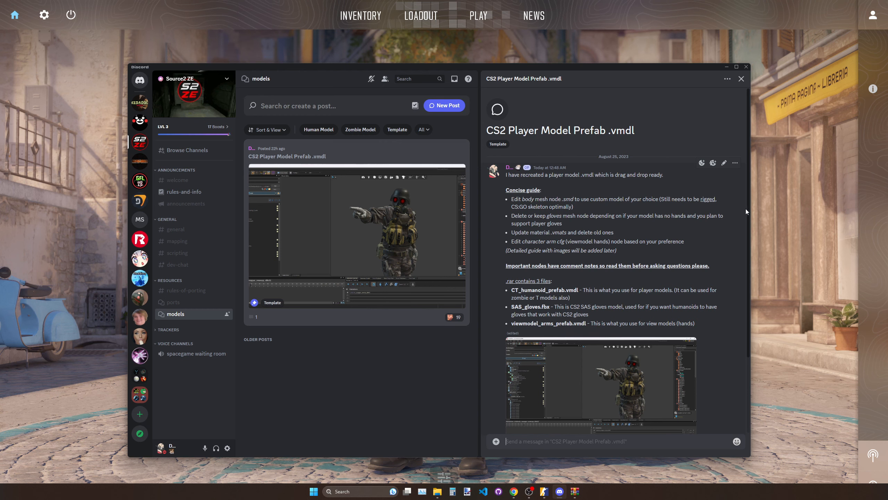
# Step: Extract the three files from player_mode_and_viewmodel_prefab_vmdls.rar into the zombie_frozen folder and close the archive
pyautogui.scroll(-2, 749, 211)
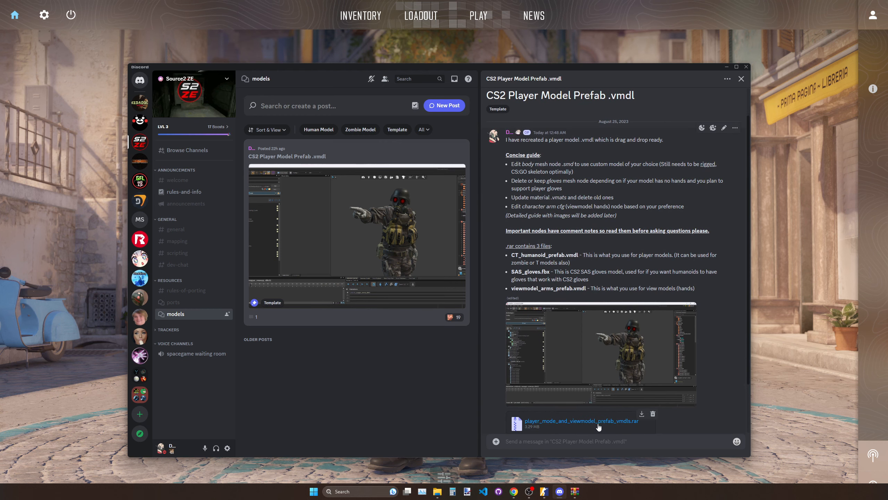
pyautogui.click(747, 67)
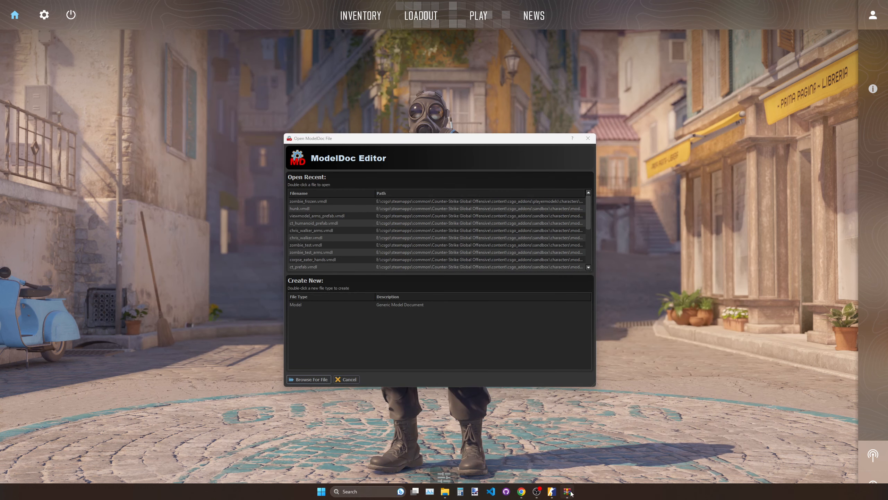
pyautogui.click(571, 492)
pyautogui.click(445, 491)
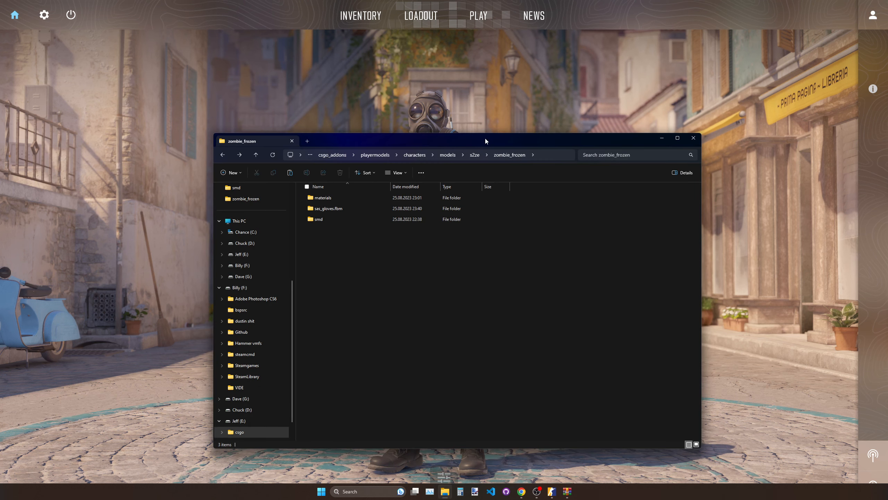
pyautogui.moveTo(485, 140); pyautogui.dragTo(685, 167)
pyautogui.click(361, 297)
pyautogui.moveTo(361, 296); pyautogui.dragTo(359, 258)
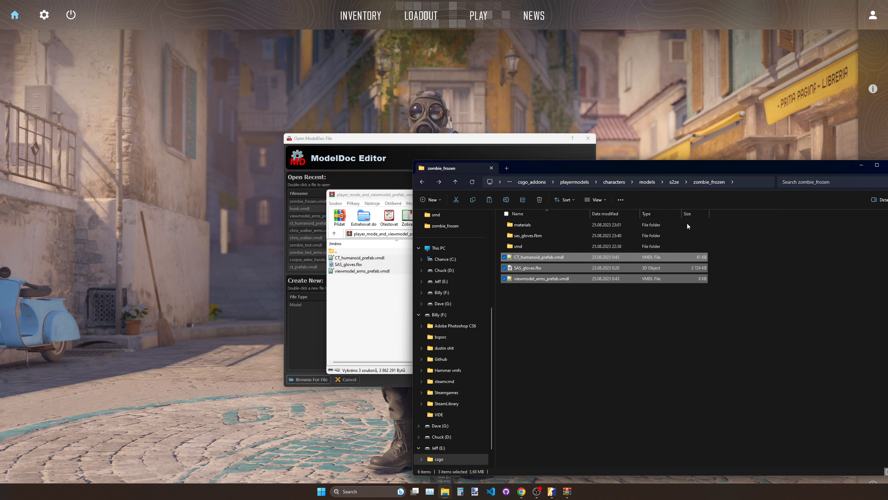
pyautogui.click(378, 309)
pyautogui.click(600, 195)
pyautogui.click(574, 308)
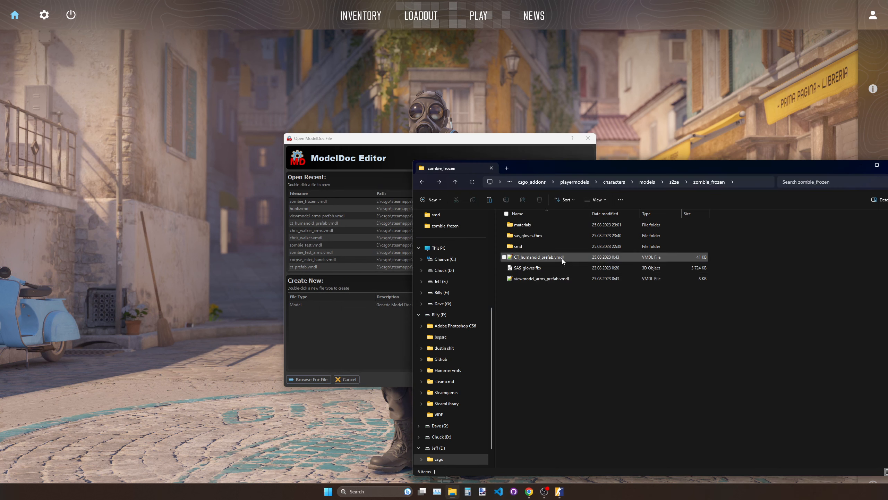
# Step: Rename CT_humanoid_prefab.vmdl as zombie_frozen.vmdl
pyautogui.click(581, 258)
pyautogui.press('F2')
pyautogui.write('zombie_')
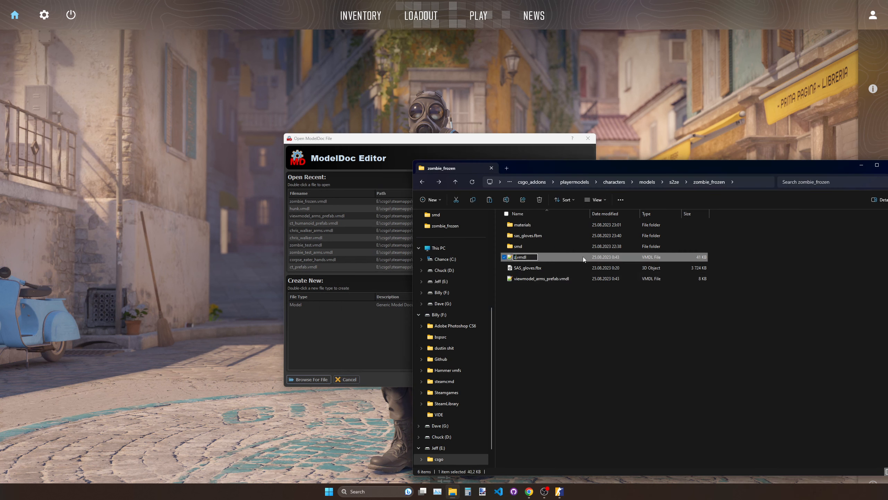
pyautogui.write('frozen')
pyautogui.click(567, 268)
# Step: Rename viewmodel_arms_prefab.vmdl as zombie_frozen_arms.vmdl
pyautogui.click(559, 282)
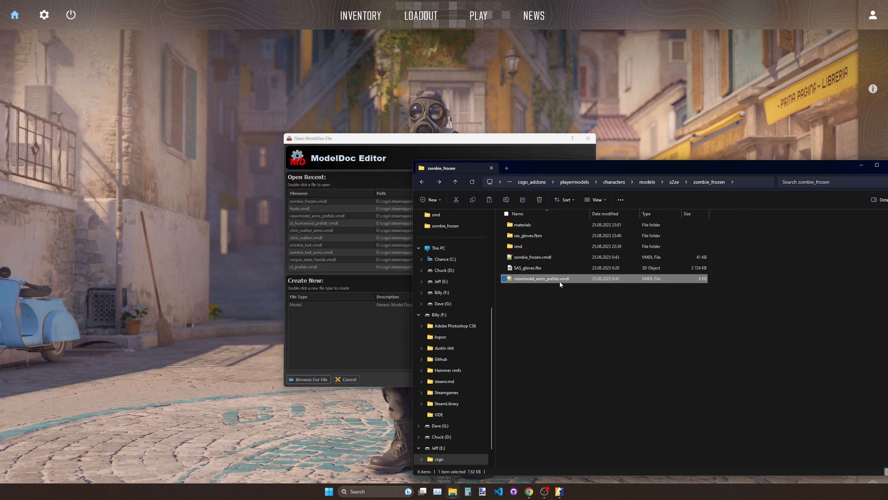
pyautogui.press('F2')
pyautogui.write('zombie_frozen_arms.vmdl')
pyautogui.press('Return')
pyautogui.click(588, 309)
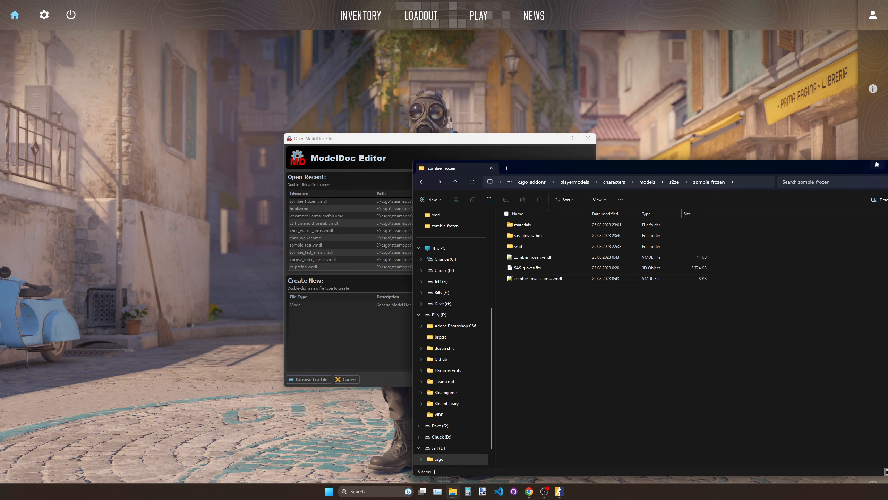
# Step: Close the folder window, open zombie_frozen.vmdl in ModelDoc Editor and compile it
pyautogui.click(887, 164)
pyautogui.moveTo(406, 141); pyautogui.dragTo(411, 144)
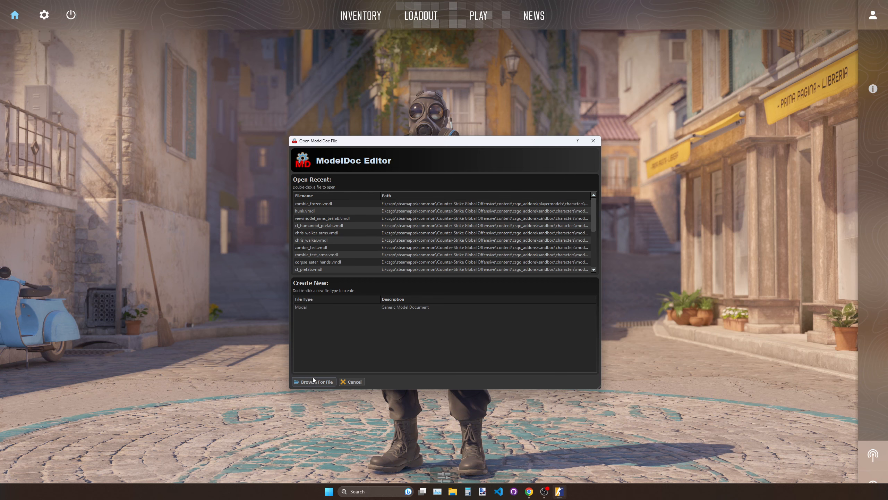
pyautogui.click(313, 378)
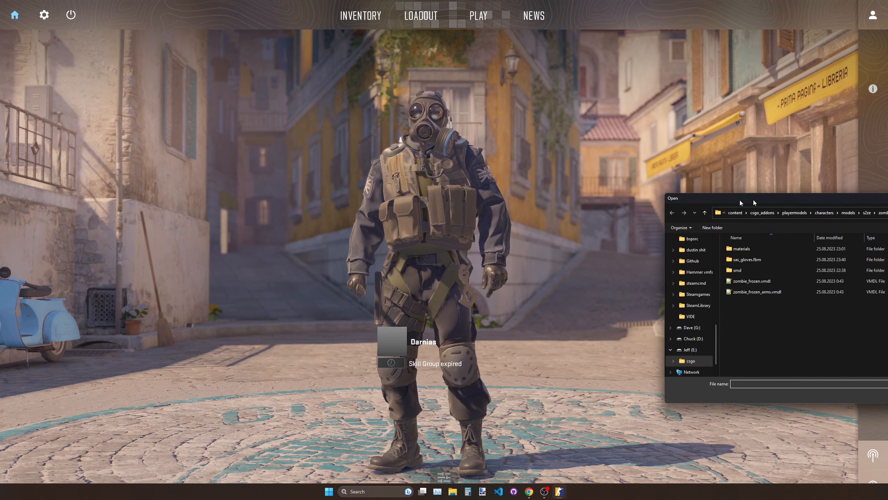
pyautogui.moveTo(740, 200); pyautogui.dragTo(331, 197)
pyautogui.doubleClick(333, 260)
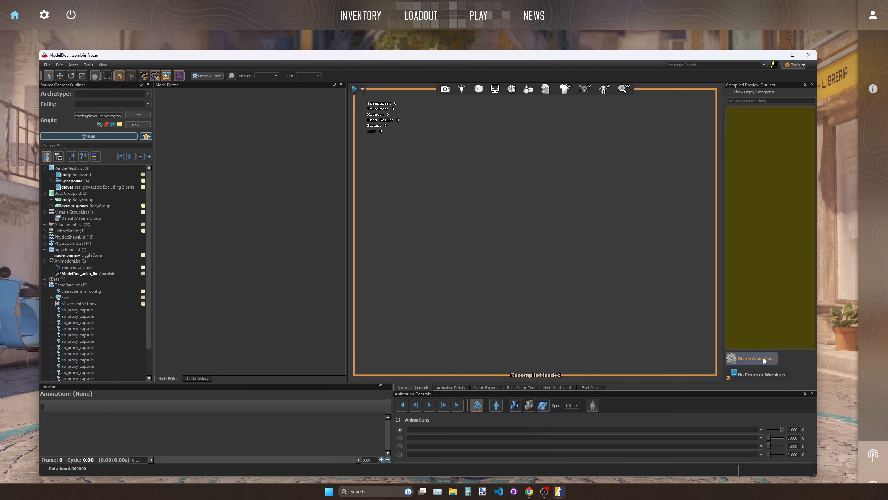
pyautogui.click(757, 360)
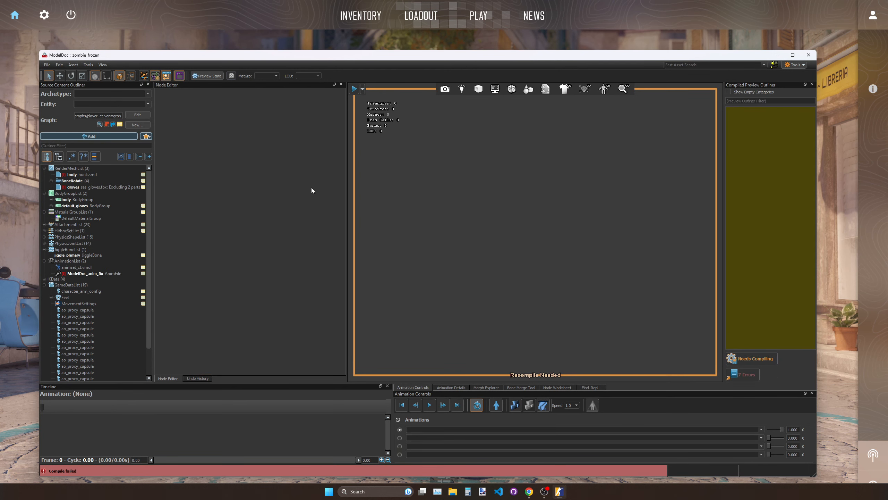
# Step: Set the source file of the body render mesh to nazi_frozen_reference.smd
pyautogui.click(94, 175)
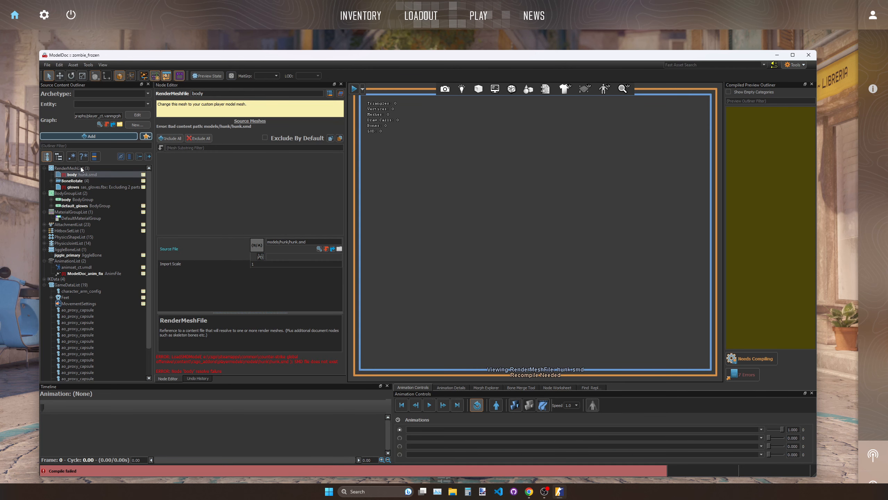
pyautogui.click(318, 249)
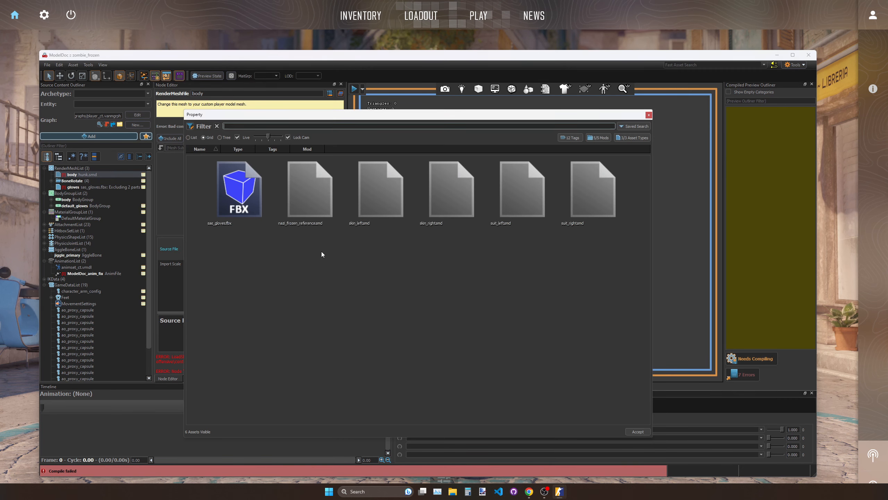
pyautogui.doubleClick(307, 196)
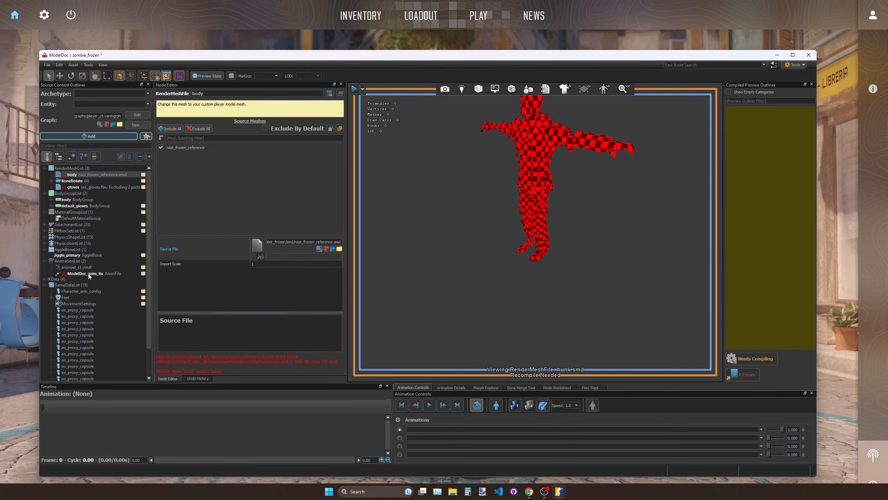
# Step: Set the source file of the ModelDoc_anim_fix animation to nazi_frozen_reference.smd
pyautogui.click(100, 274)
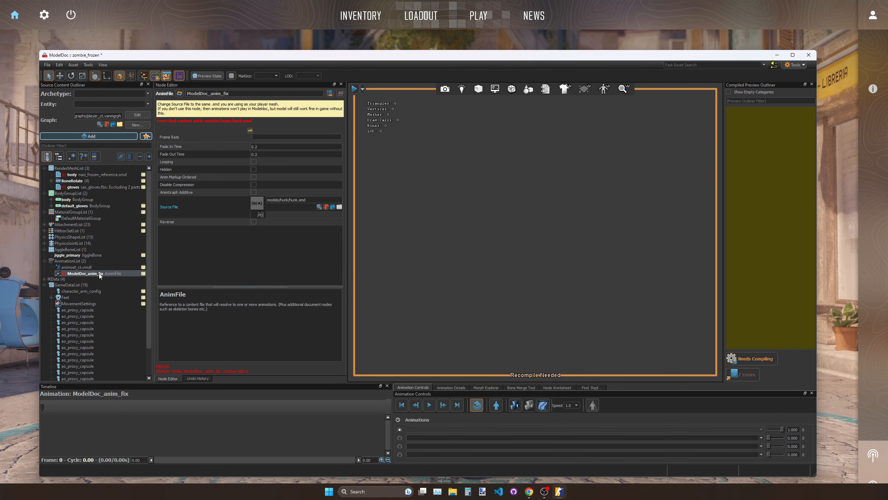
pyautogui.click(319, 206)
pyautogui.doubleClick(316, 197)
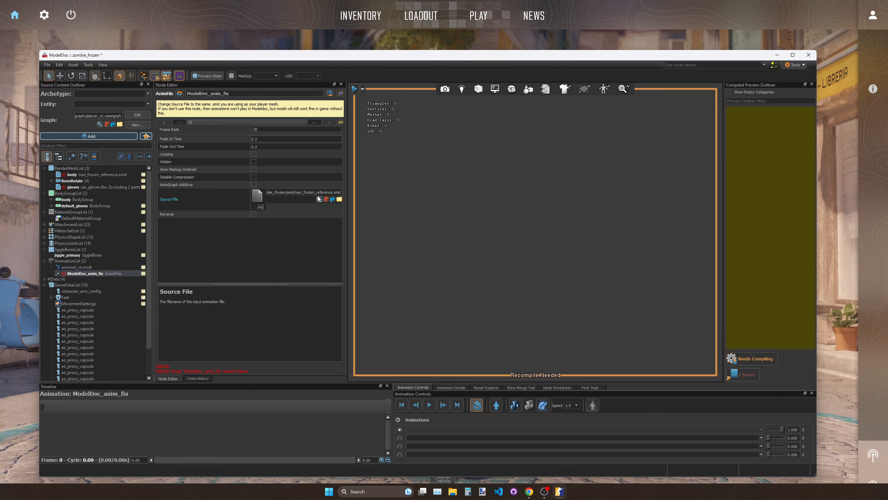
# Step: Set the source file of the gloves render mesh to sas_gloves.fbx and compile the model
pyautogui.click(94, 186)
pyautogui.click(320, 246)
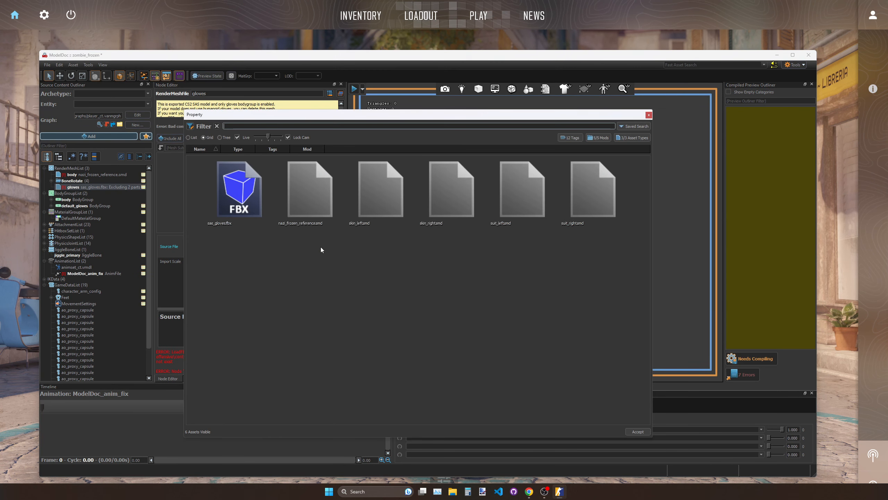
pyautogui.doubleClick(237, 197)
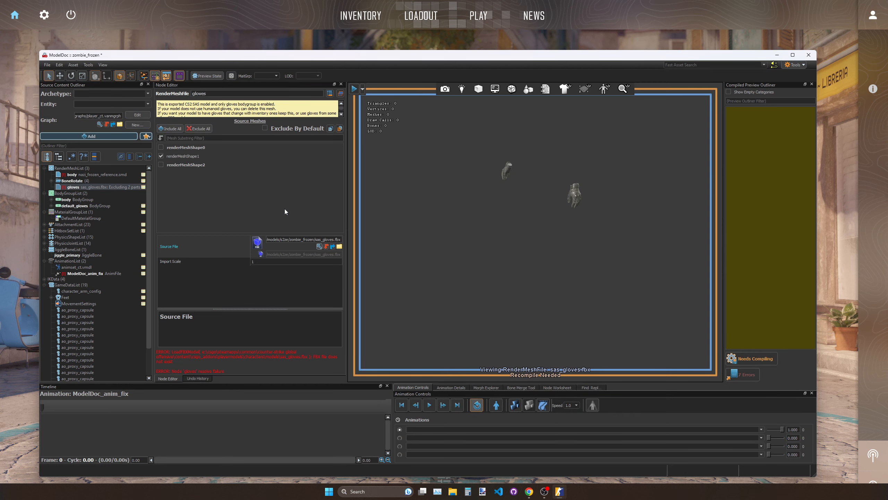
pyautogui.click(757, 358)
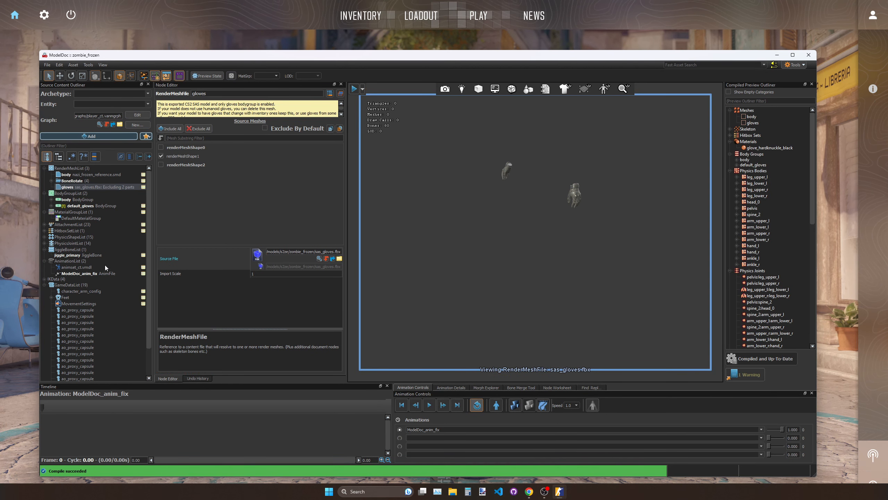
# Step: Preview the full model, then toggle renderMeshShape0 and renderMeshShape1 of the gloves mesh to compare its parts
pyautogui.click(85, 267)
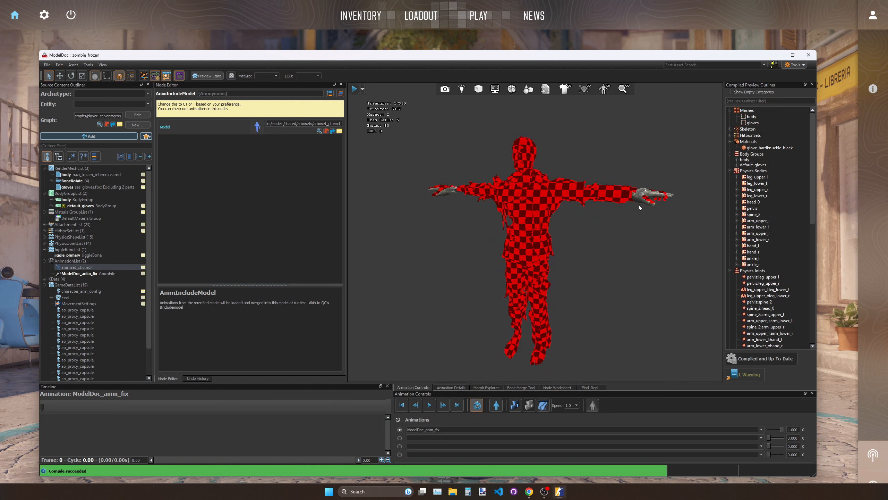
pyautogui.click(81, 186)
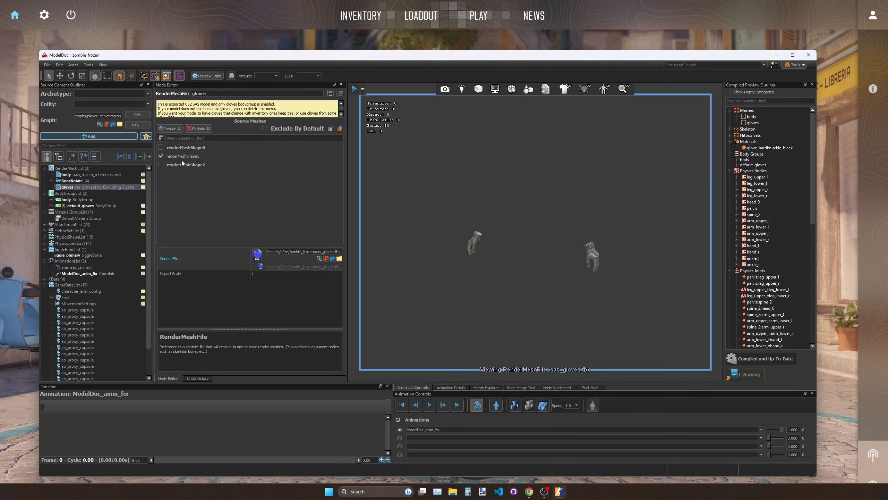
pyautogui.click(161, 156)
pyautogui.click(161, 147)
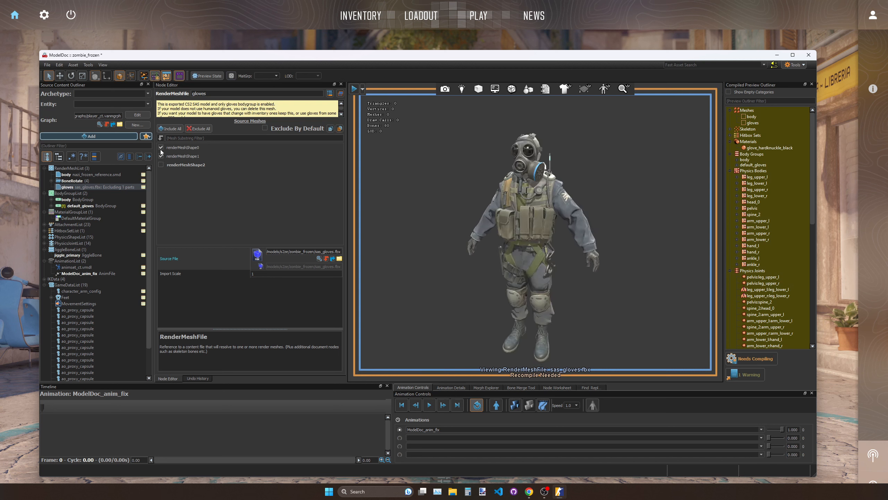
pyautogui.click(161, 148)
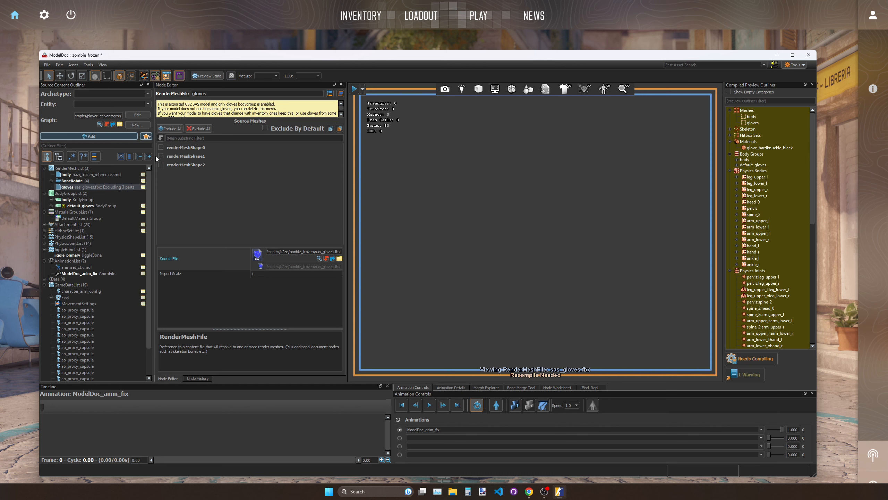
pyautogui.click(161, 156)
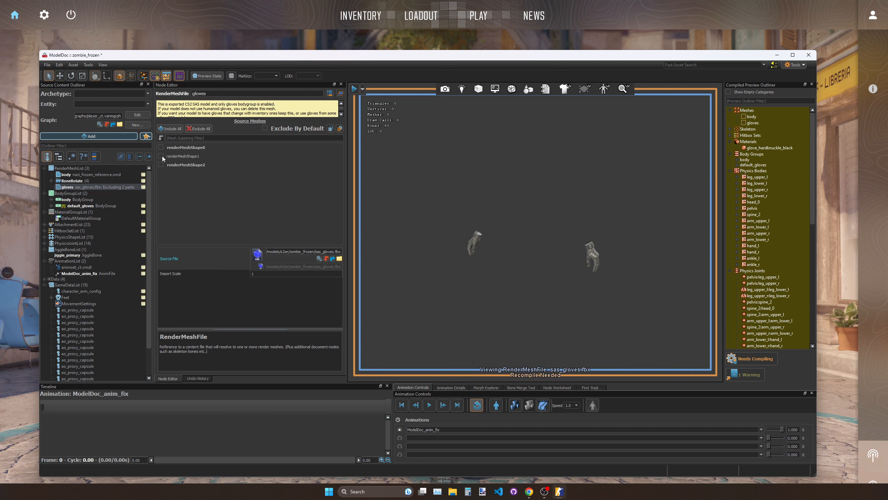
# Step: Exclude renderMeshShape1 from the gloves mesh, recompile, and bring the full model back into the preview
pyautogui.click(161, 156)
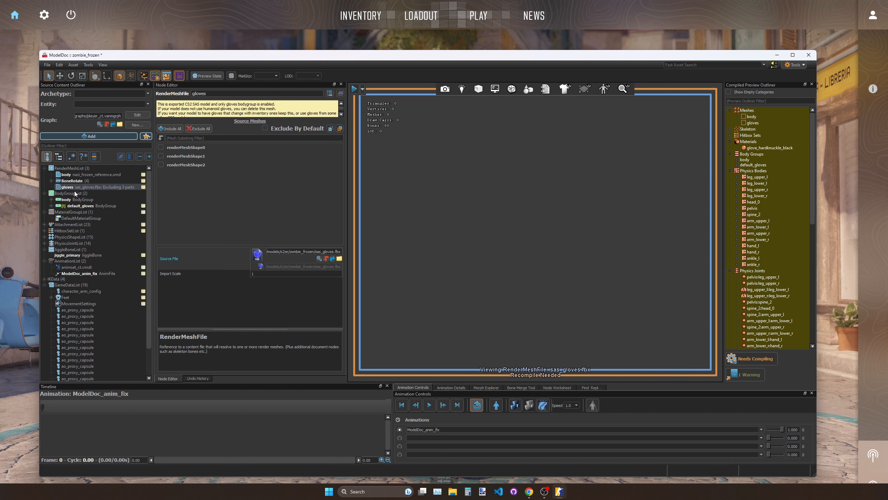
pyautogui.click(745, 362)
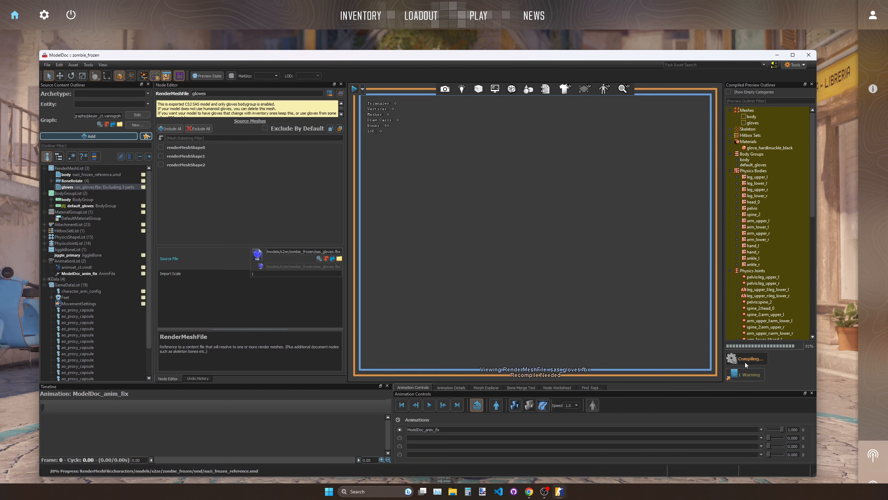
pyautogui.click(88, 266)
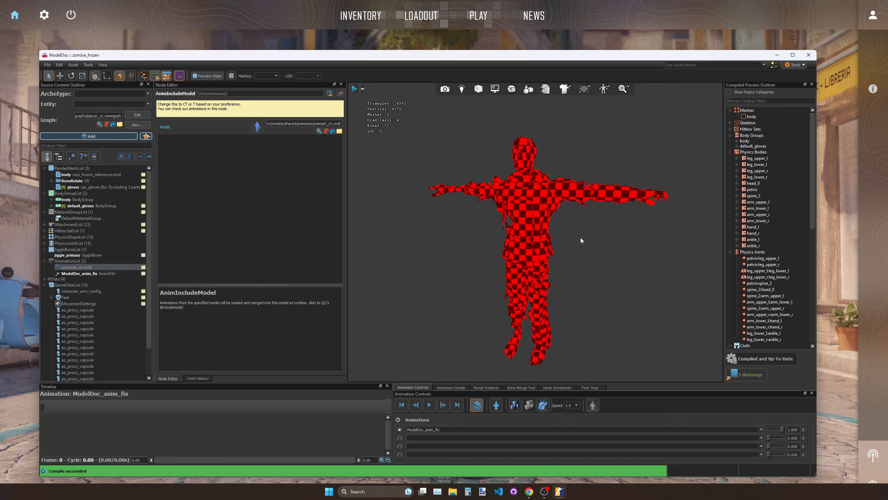
# Step: Switch the previewed animation to t_loadout_p90_lookaround02, play it on the model and pause it
pyautogui.click(460, 430)
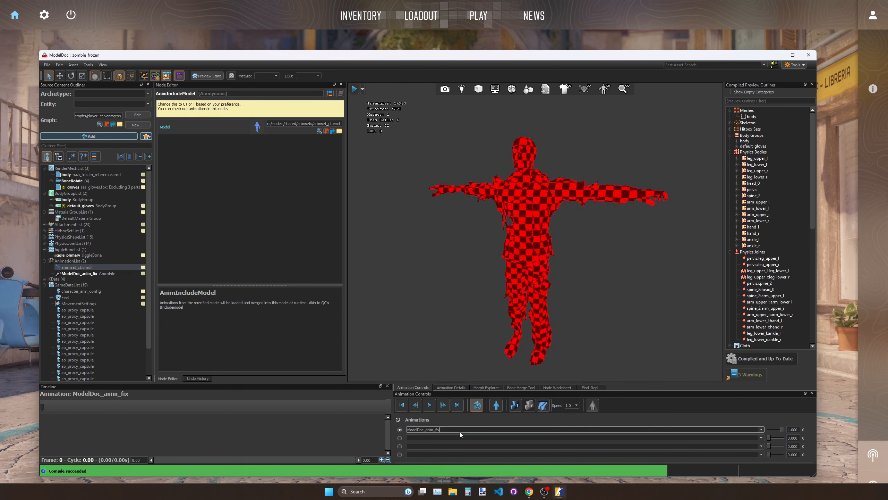
pyautogui.scroll(-3, 460, 432)
pyautogui.click(431, 405)
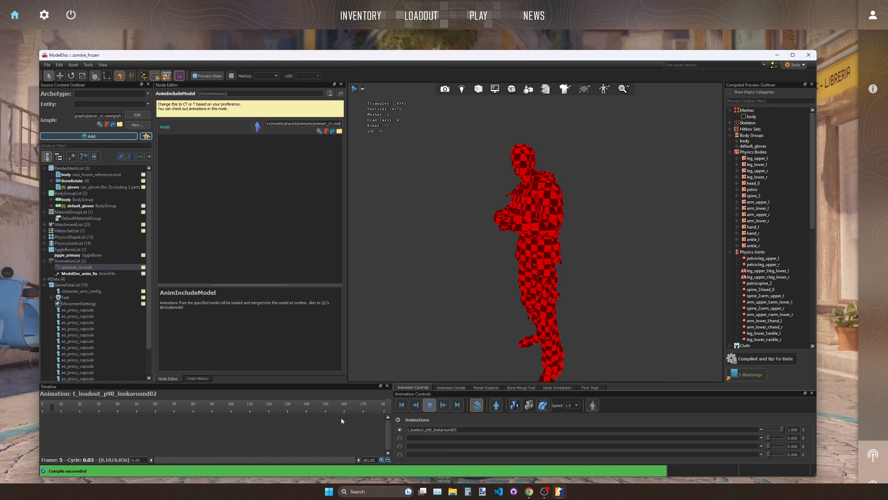
pyautogui.click(429, 405)
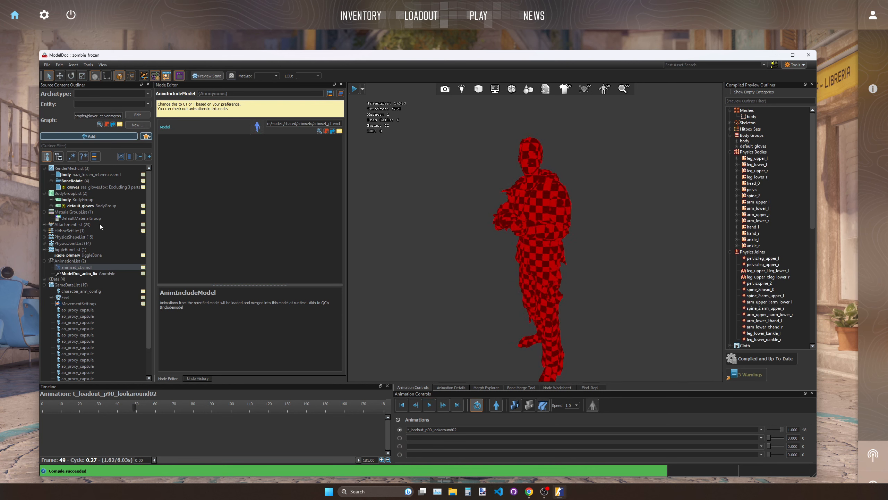
# Step: Remove the unused body, equipment, helmet, vest and glass material entries from DefaultMaterialGroup
pyautogui.click(91, 218)
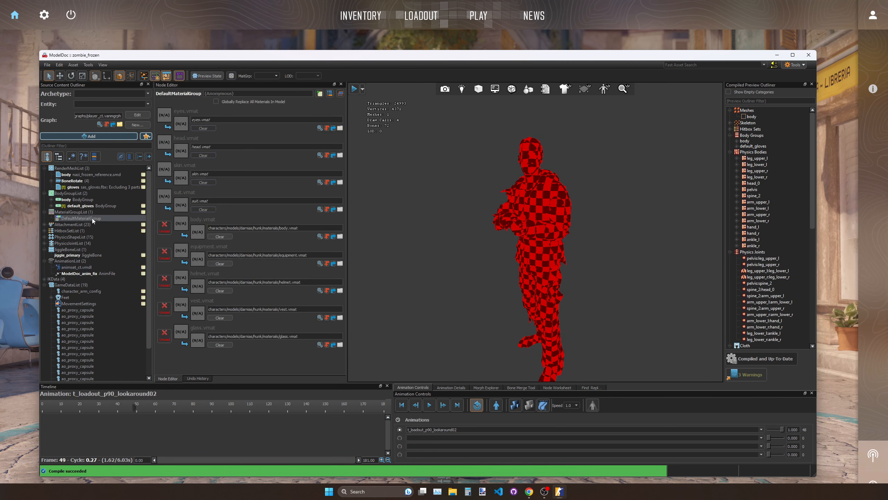
pyautogui.click(166, 232)
pyautogui.click(166, 233)
pyautogui.click(167, 233)
pyautogui.click(167, 232)
pyautogui.click(167, 232)
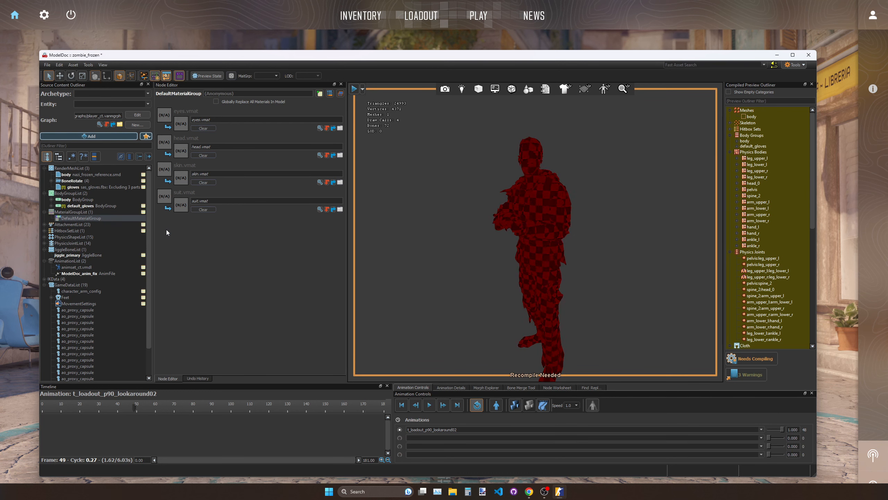
# Step: Assign the zombie_frozen materials eyes.vmat, head.vmat, skin.vmat and suit.vmat to the matching entries of DefaultMaterialGroup
pyautogui.click(319, 128)
pyautogui.doubleClick(259, 201)
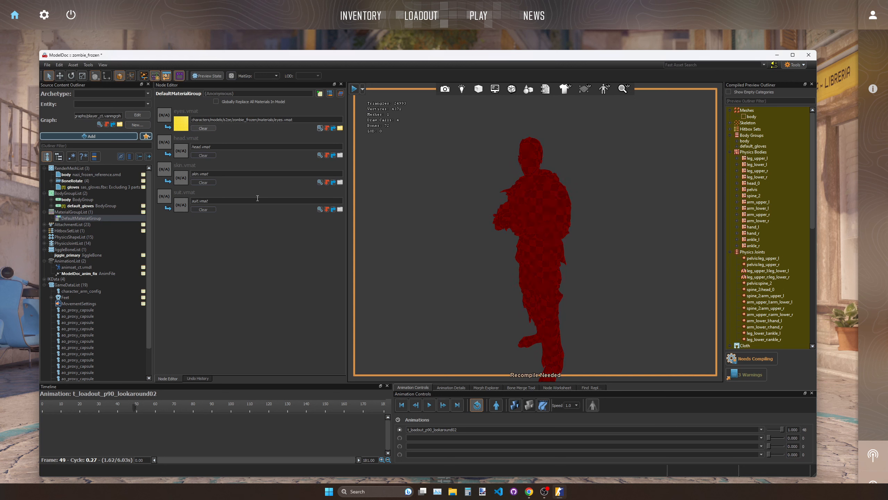
pyautogui.click(319, 155)
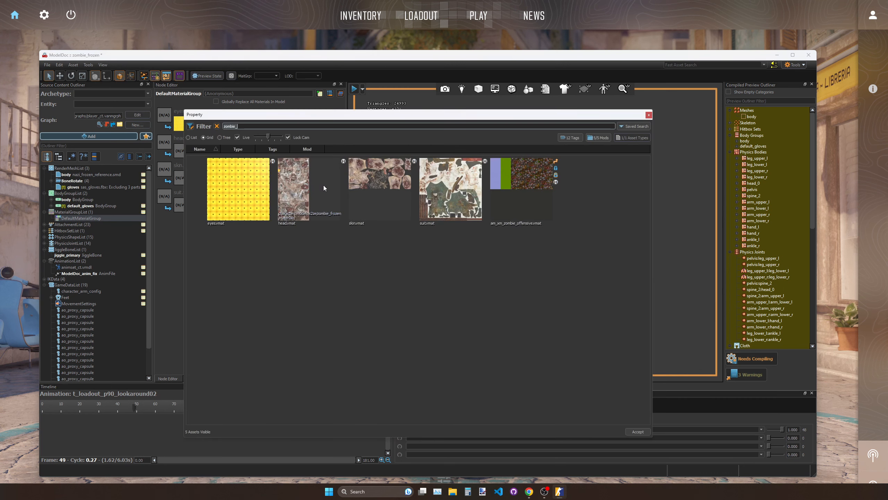
pyautogui.doubleClick(312, 195)
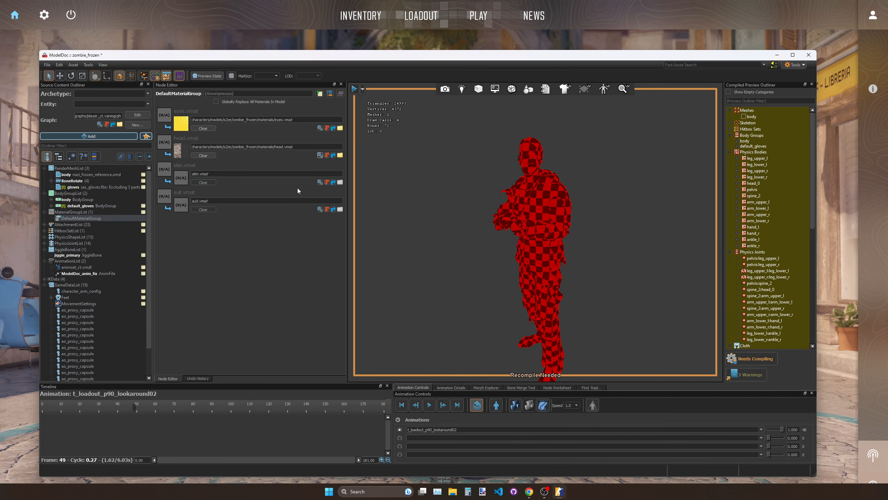
pyautogui.click(319, 182)
pyautogui.doubleClick(385, 192)
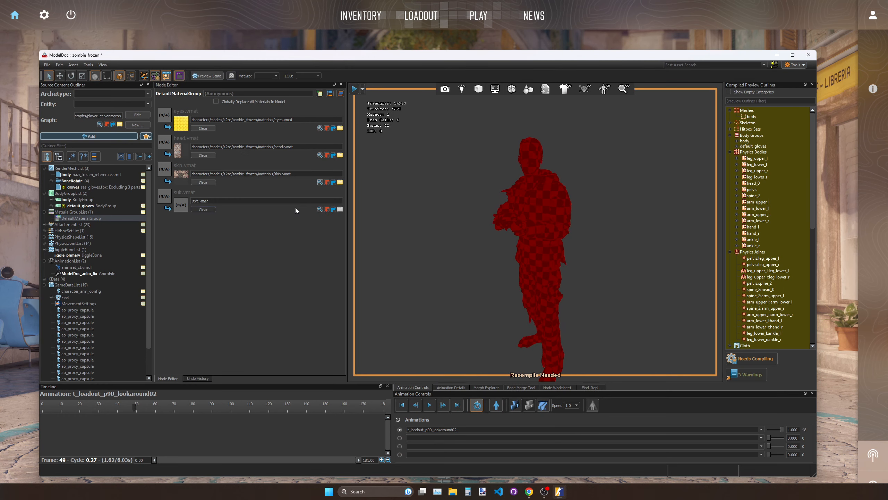
pyautogui.click(320, 209)
pyautogui.doubleClick(441, 201)
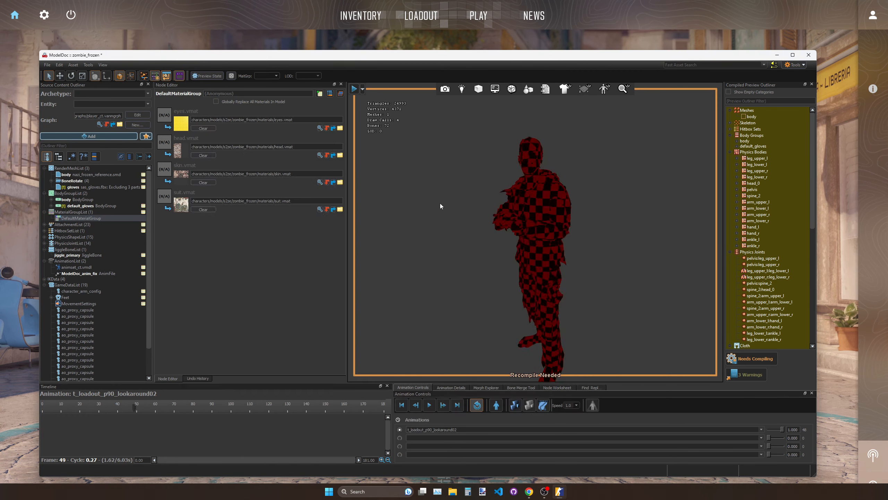
# Step: Recompile the zombie_frozen model, then play its t_loadout_p90_lookaround02 animation and pause it
pyautogui.click(761, 360)
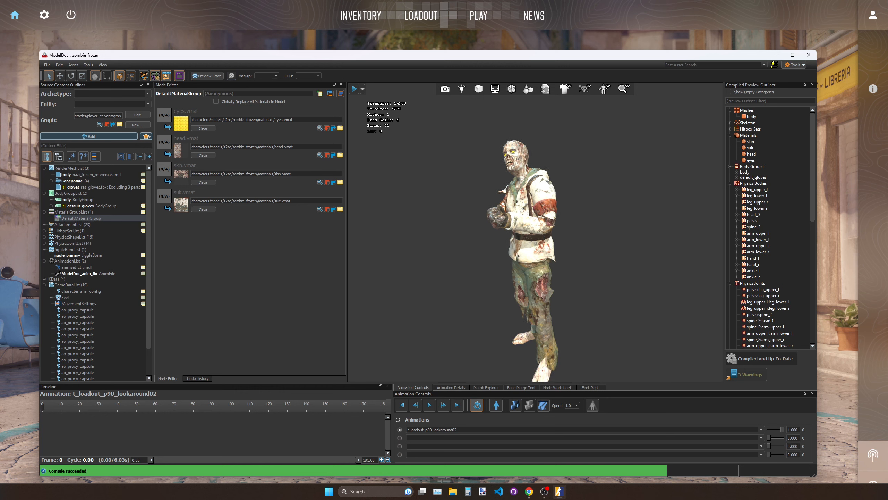
pyautogui.click(431, 407)
pyautogui.click(431, 406)
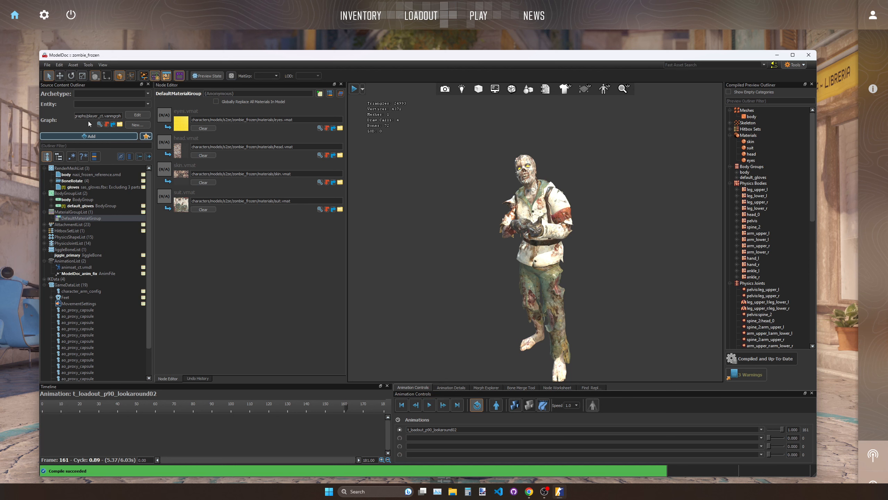
# Step: Open zombie_frozen_arms.vmdl from the zombie_frozen folder
pyautogui.click(48, 65)
pyautogui.press('Escape')
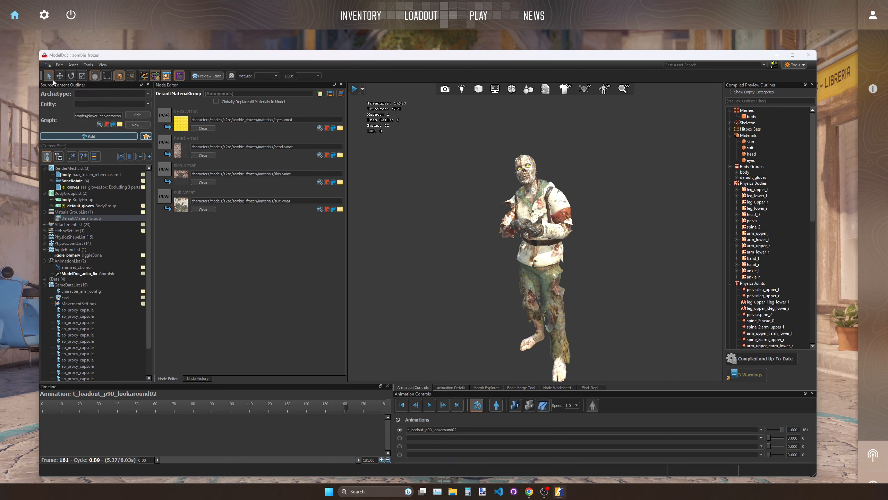
pyautogui.hotkey('ctrl', 'o')
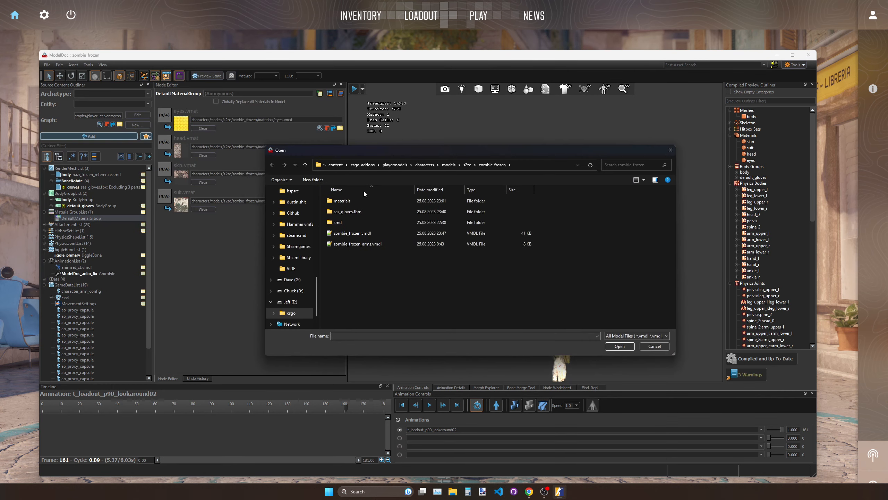
pyautogui.click(361, 244)
pyautogui.doubleClick(361, 244)
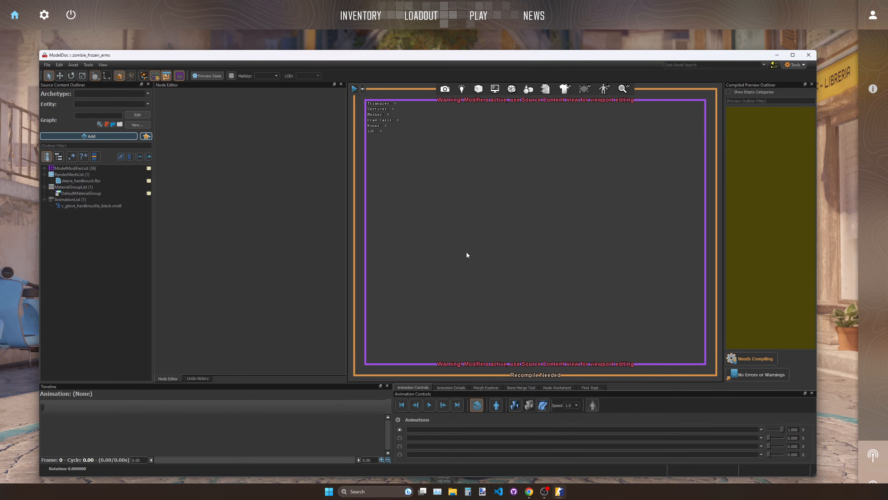
# Step: Replace the source file of the sleeve_hardknuck.fbx render mesh with skin_left.smd
pyautogui.click(81, 180)
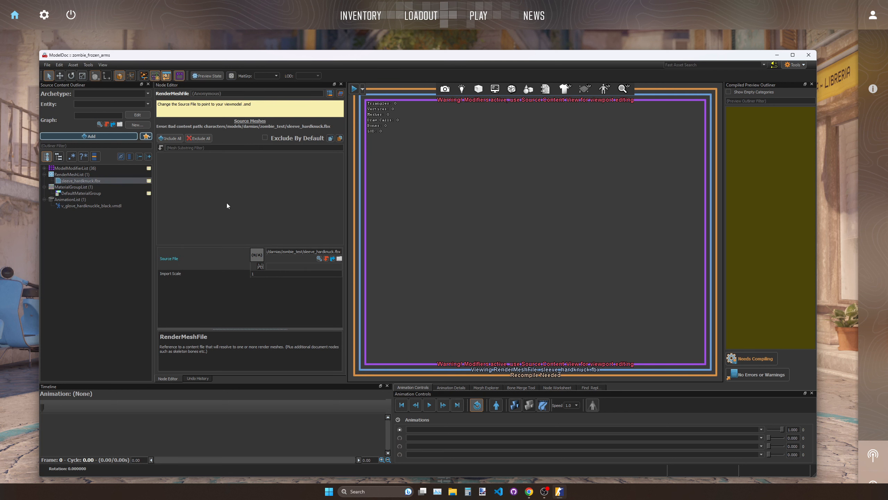
pyautogui.click(319, 258)
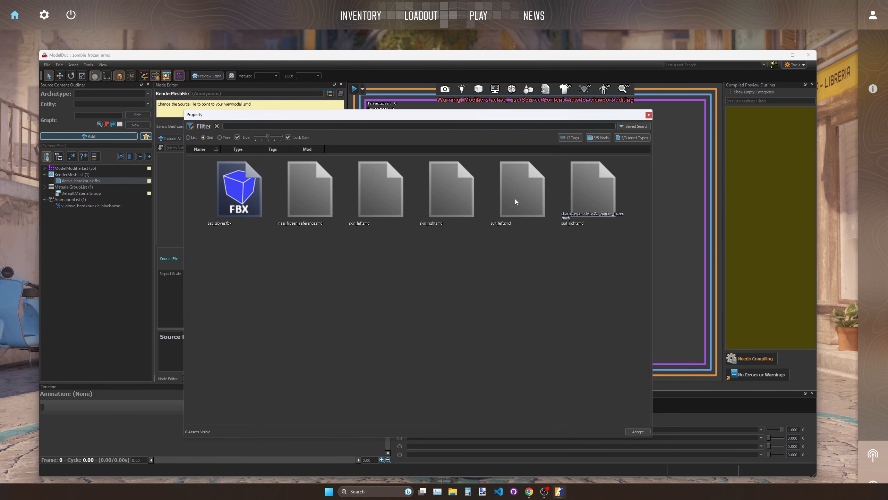
pyautogui.doubleClick(367, 202)
# Step: Add the meshes skin_right.smd, suit_left.smd and suit_right.smd from the smd folder to RenderMeshList
pyautogui.rightClick(86, 174)
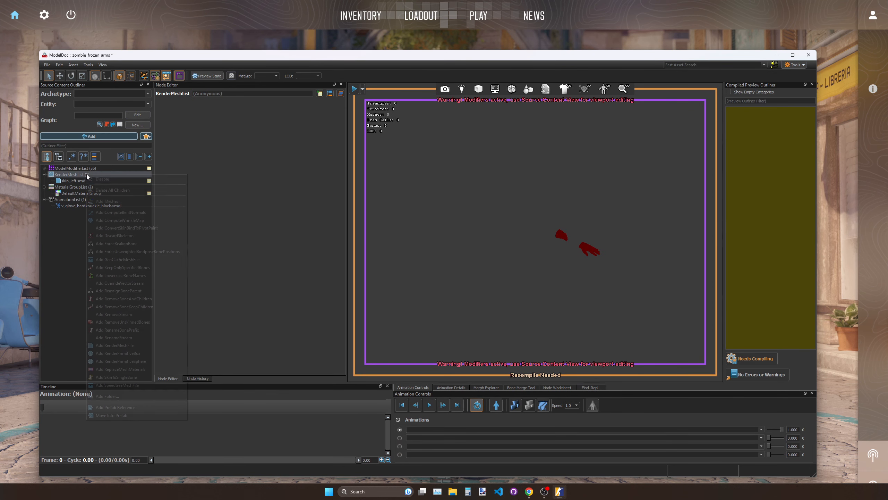
pyautogui.click(113, 201)
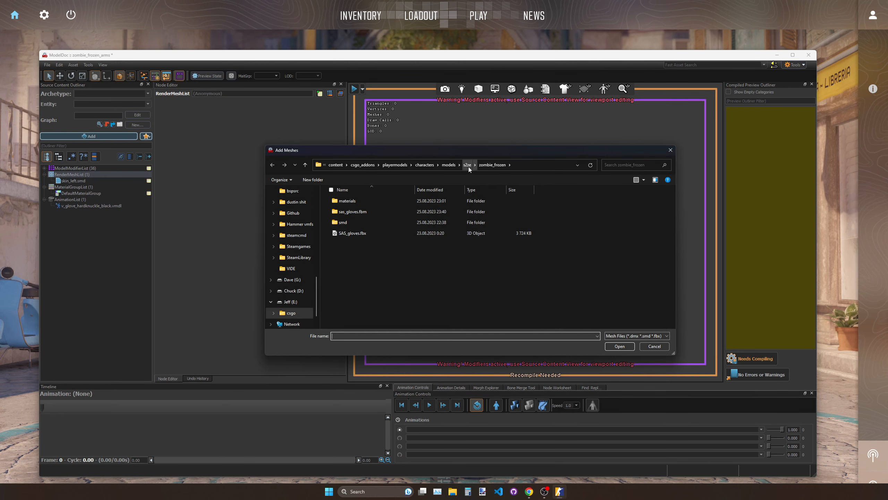
pyautogui.doubleClick(360, 222)
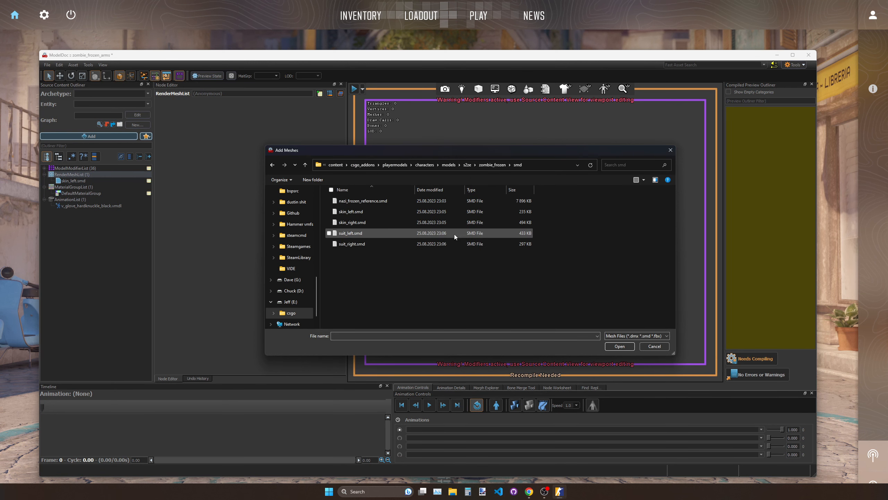
pyautogui.doubleClick(369, 222)
pyautogui.rightClick(77, 174)
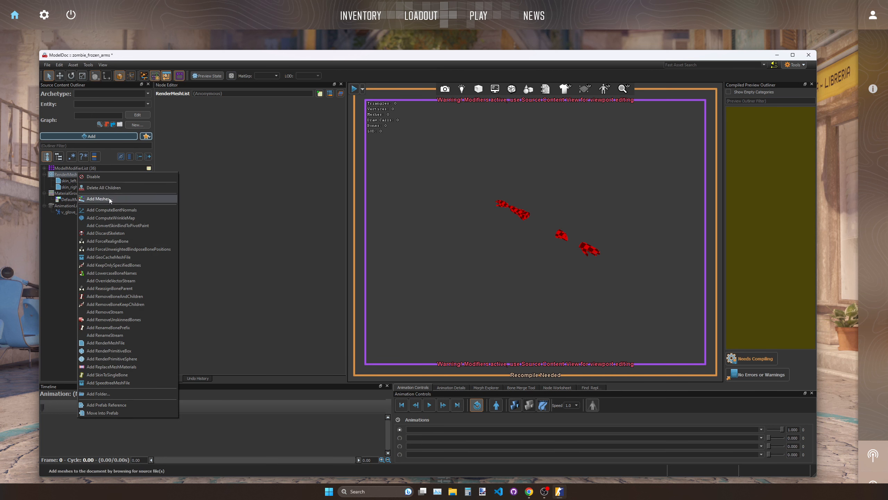
pyautogui.click(110, 199)
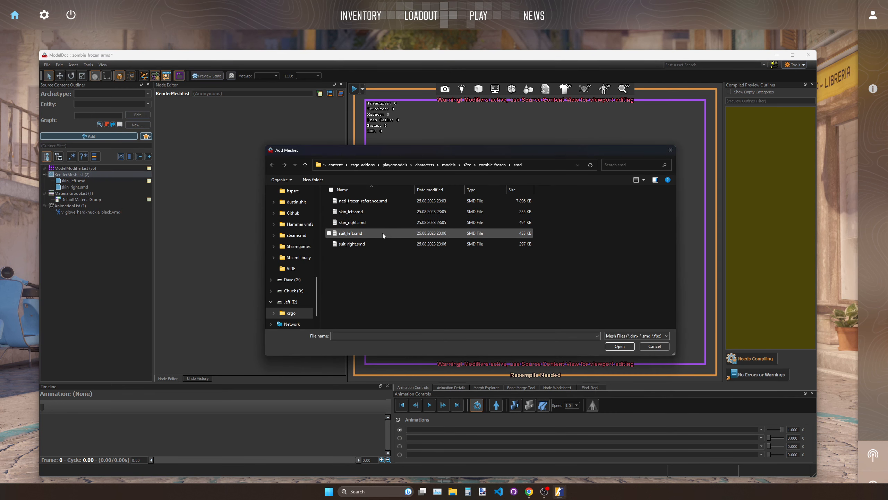
pyautogui.doubleClick(383, 233)
pyautogui.rightClick(74, 175)
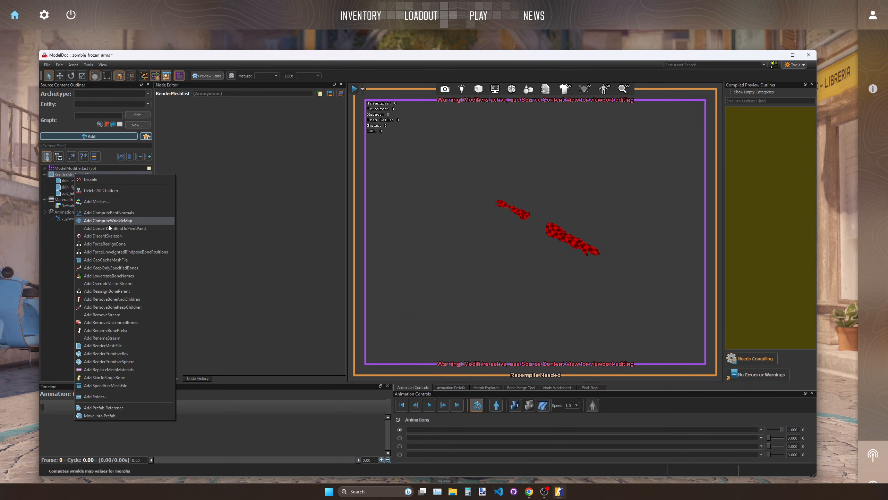
pyautogui.click(110, 202)
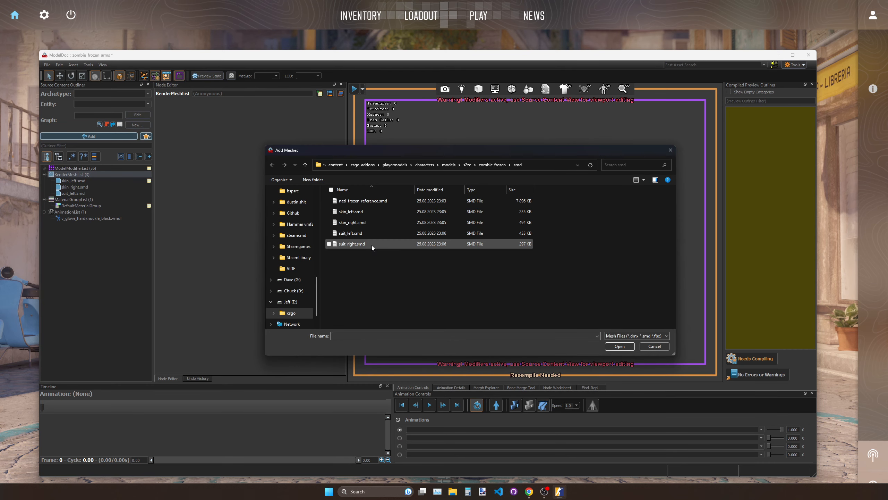
pyautogui.doubleClick(372, 245)
# Step: Assign the zombie_frozen skin.vmat and suit.vmat to the arms' DefaultMaterialGroup, then recompile the arms model
pyautogui.click(89, 213)
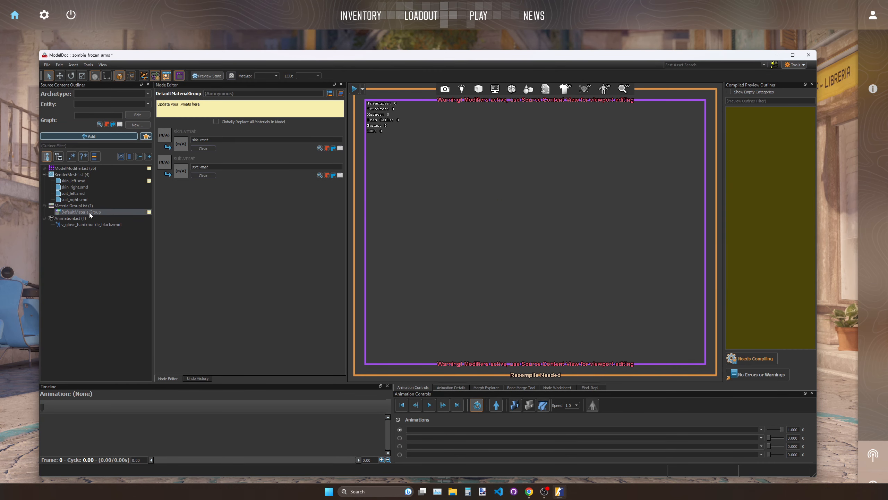
pyautogui.click(320, 147)
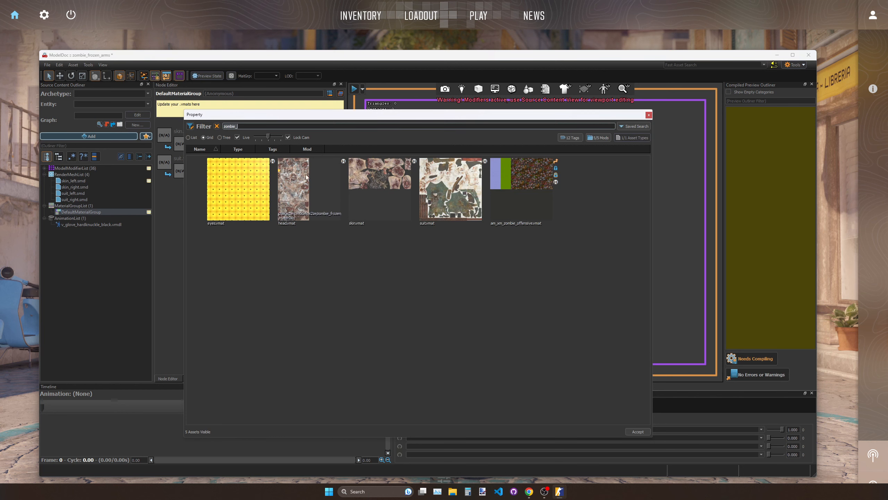
pyautogui.doubleClick(357, 186)
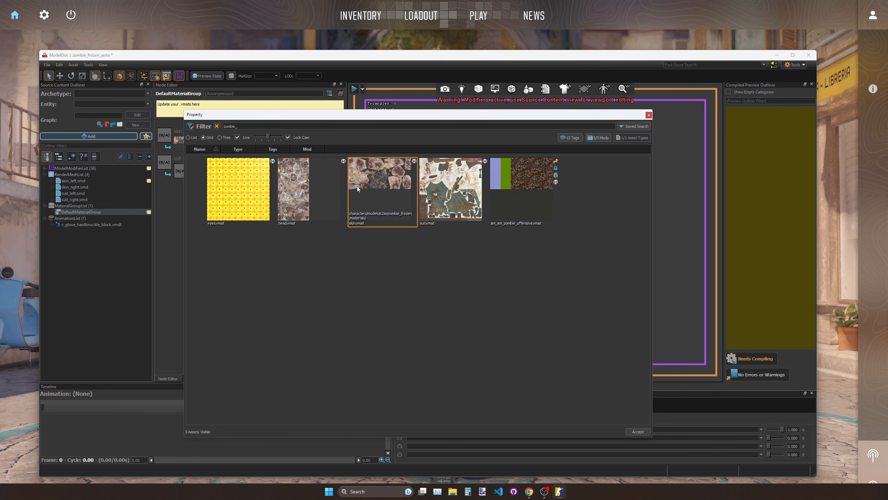
pyautogui.click(320, 175)
pyautogui.doubleClick(450, 210)
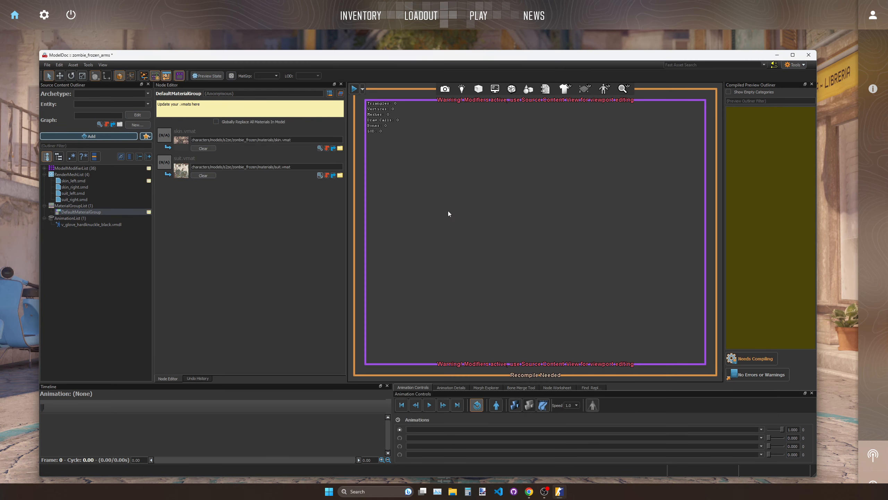
pyautogui.click(764, 363)
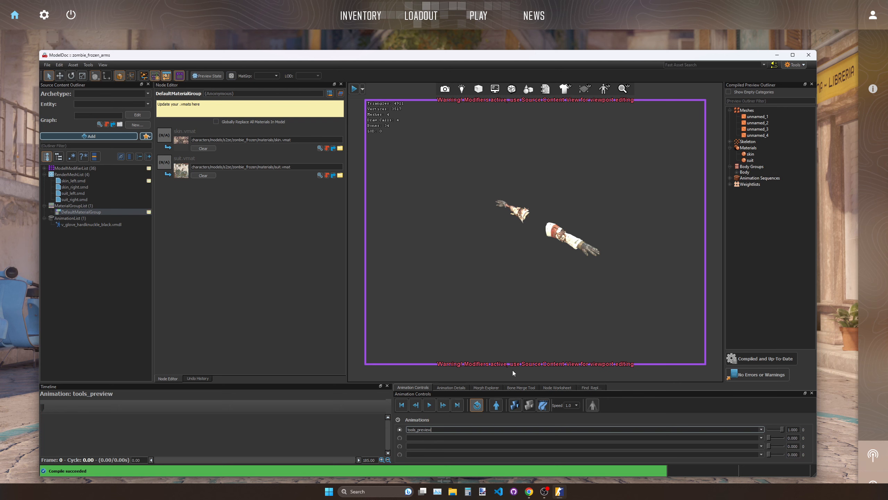
# Step: Close the zombie_frozen_arms document window and return to the zombie_frozen model
pyautogui.moveTo(536, 59); pyautogui.dragTo(535, 49)
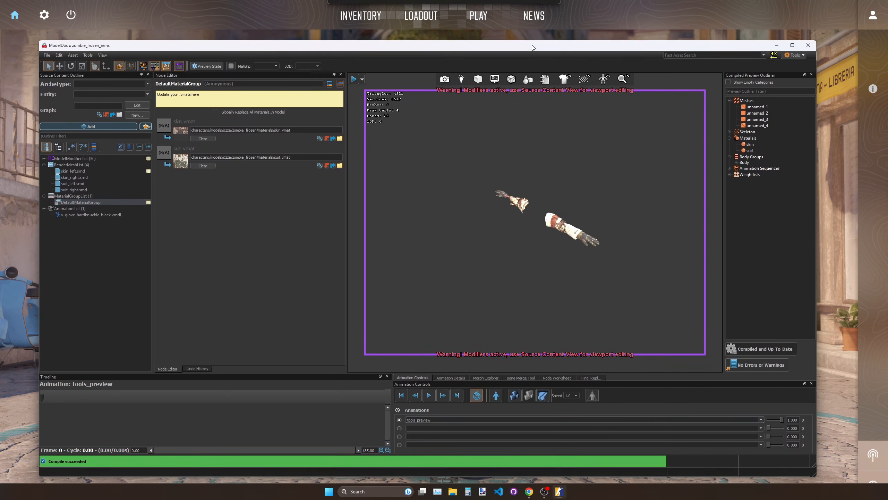
pyautogui.click(810, 45)
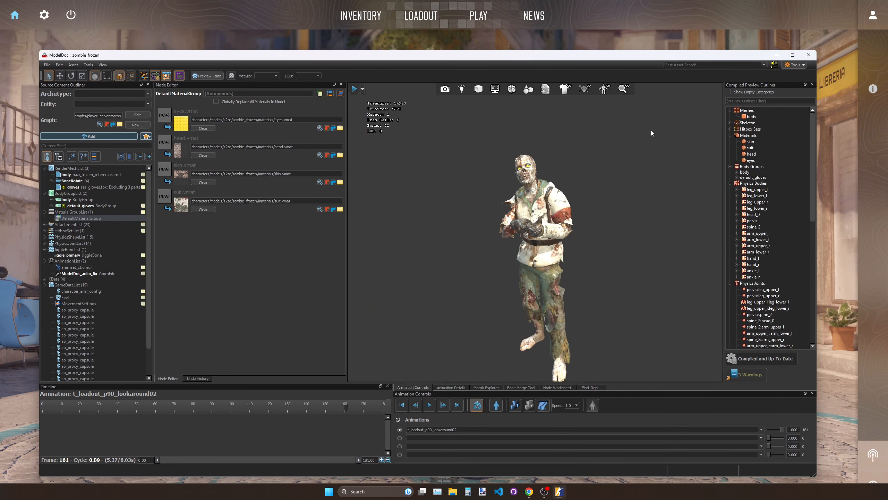
pyautogui.moveTo(202, 57); pyautogui.dragTo(203, 53)
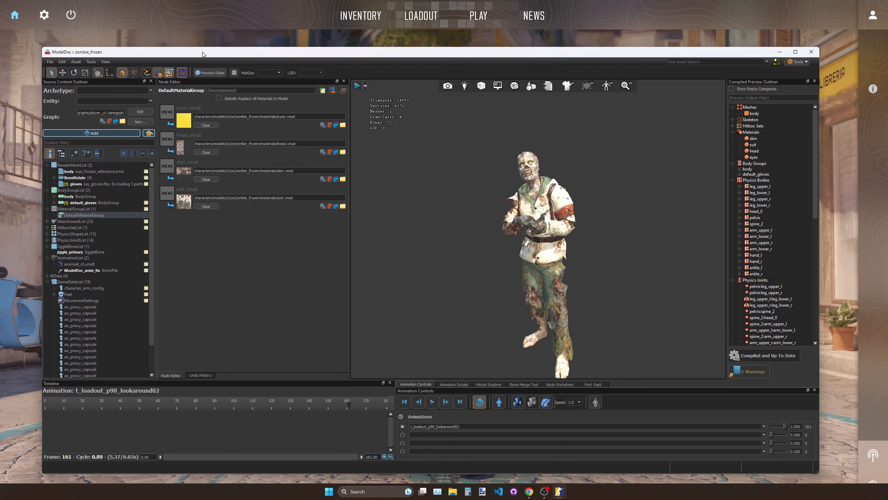
# Step: Set the Default Glove/Arm Model in character_arm_config to zombie_frozen_arms.vmdl, filtering the assets by "zombie_"
pyautogui.click(79, 289)
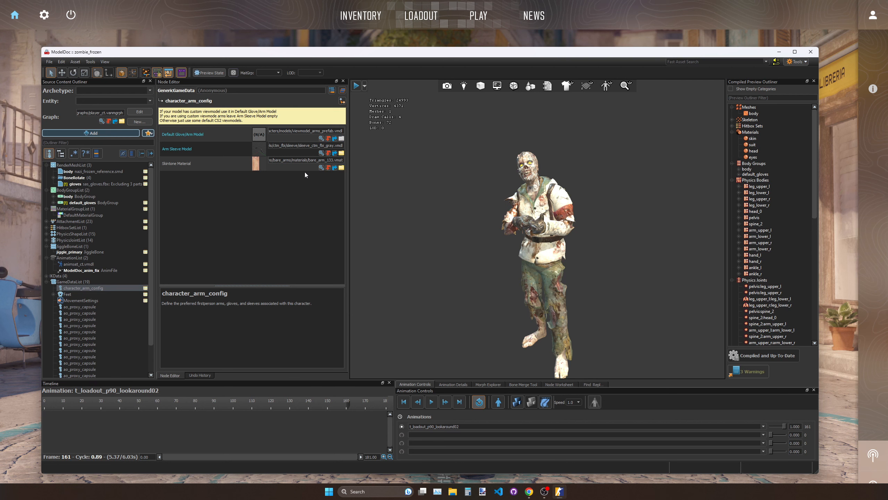
pyautogui.click(321, 138)
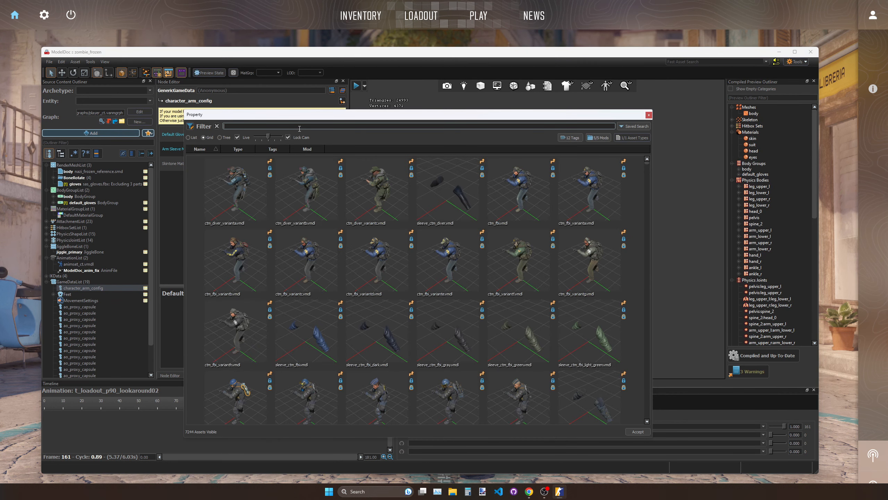
pyautogui.write('zombie_')
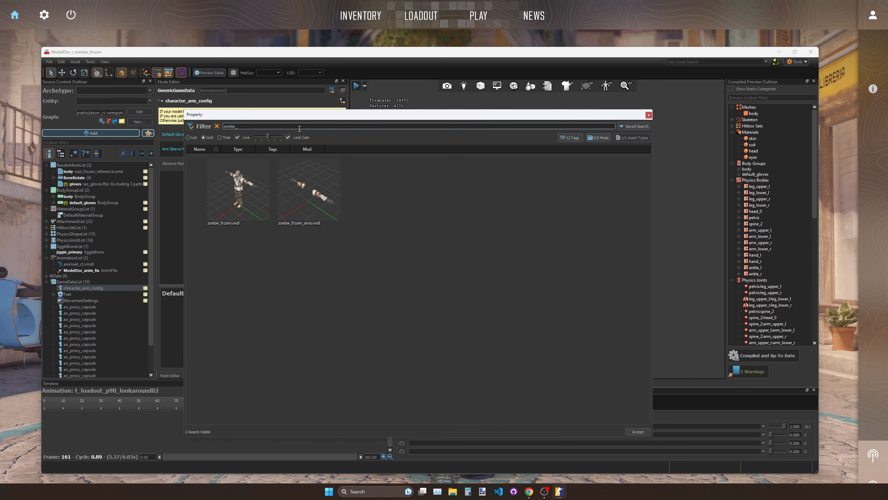
pyautogui.doubleClick(296, 174)
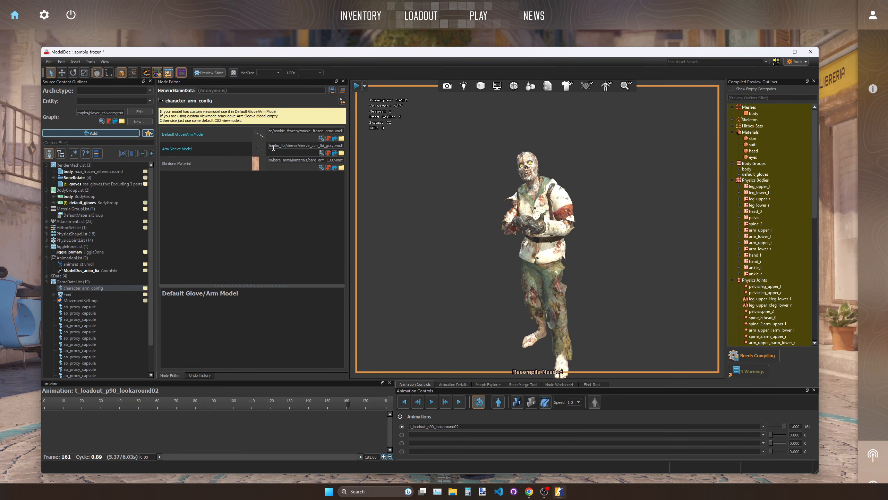
# Step: Clear the Arm Sleeve Model path in character_arm_config and save the zombie_frozen model
pyautogui.click(298, 148)
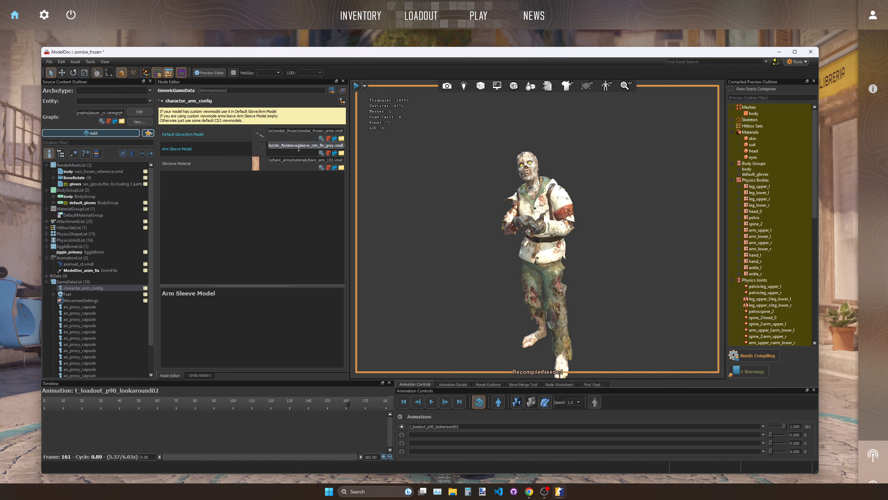
pyautogui.click(299, 131)
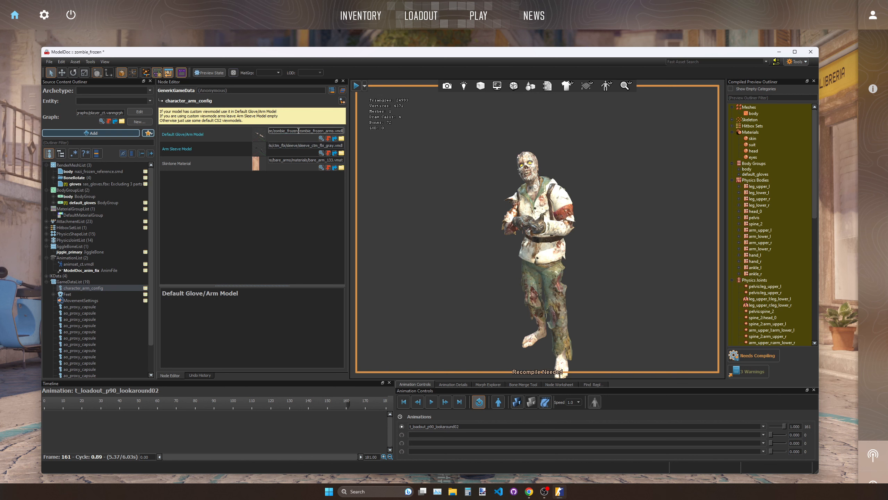
pyautogui.click(297, 147)
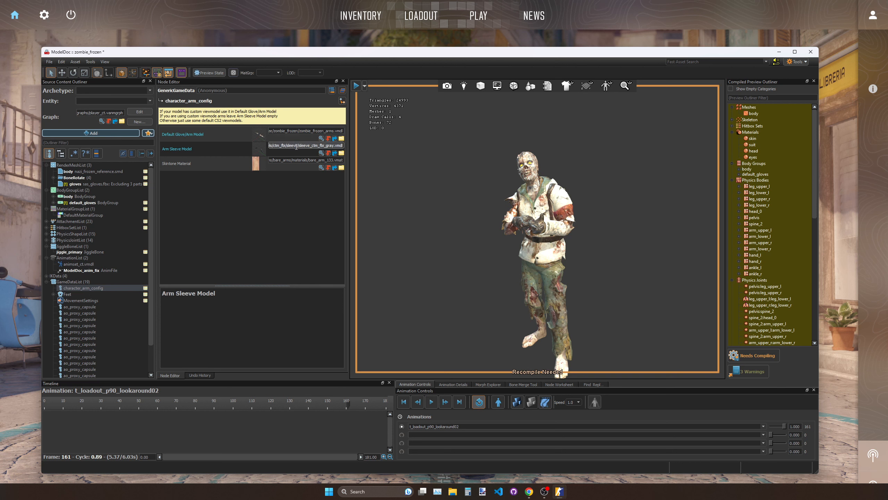
pyautogui.hotkey('ctrl', 'a')
pyautogui.press('BackSpace')
pyautogui.press('Return')
pyautogui.hotkey('ctrl', 's')
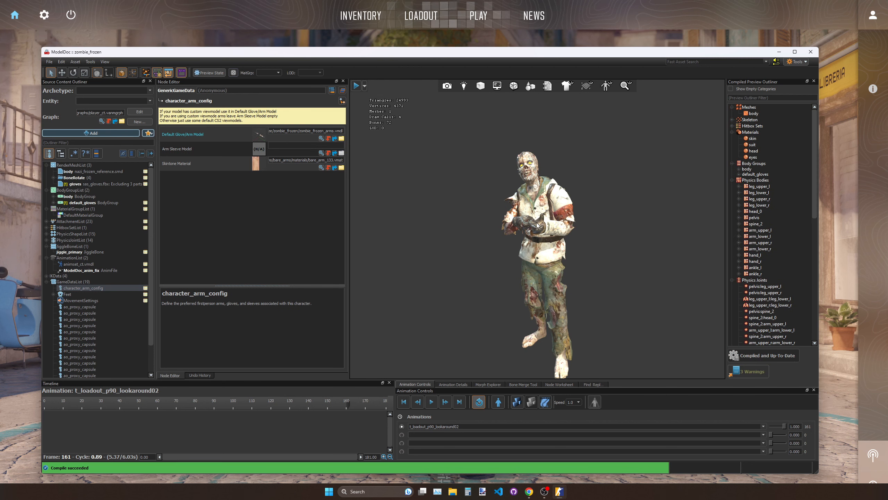
# Step: Delete the default_gloves body group from BodyGroupList and recompile the zombie_frozen model
pyautogui.scroll(-2, 122, 271)
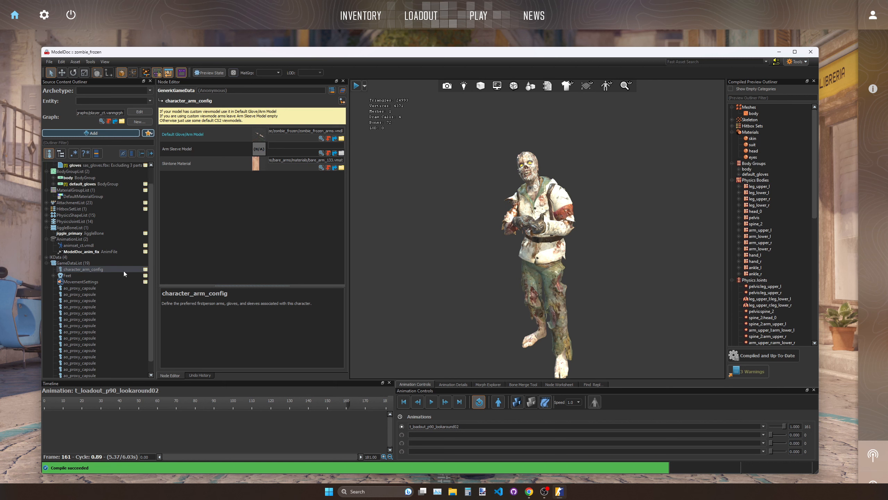
pyautogui.scroll(2, 119, 271)
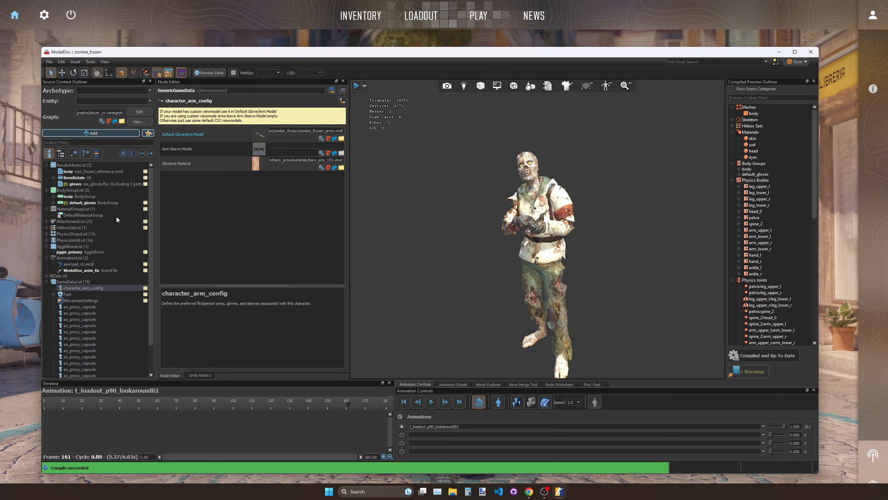
pyautogui.click(105, 184)
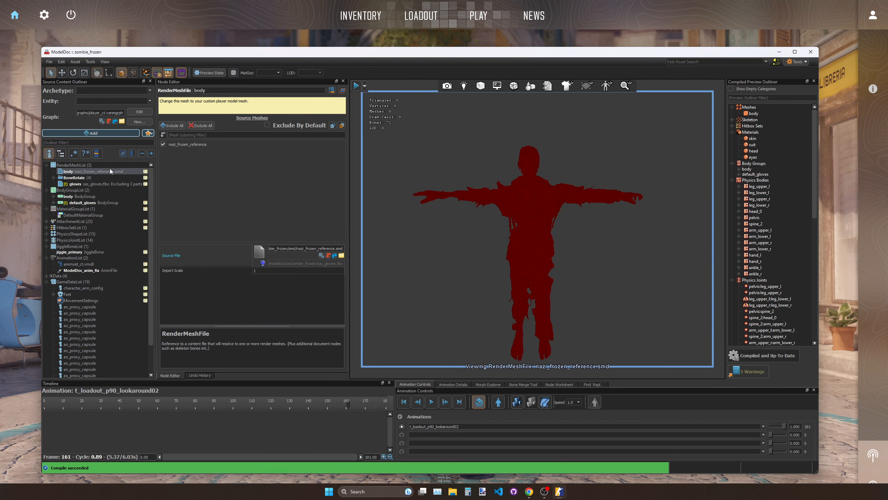
pyautogui.click(102, 202)
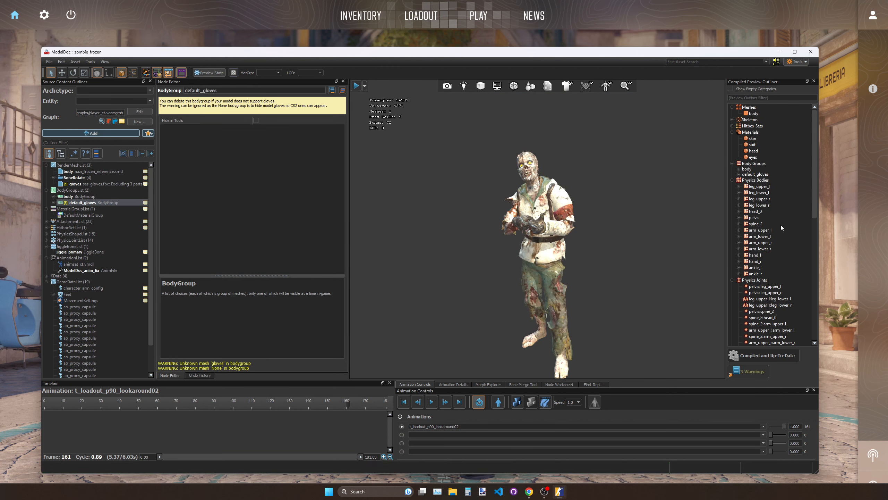
pyautogui.rightClick(78, 203)
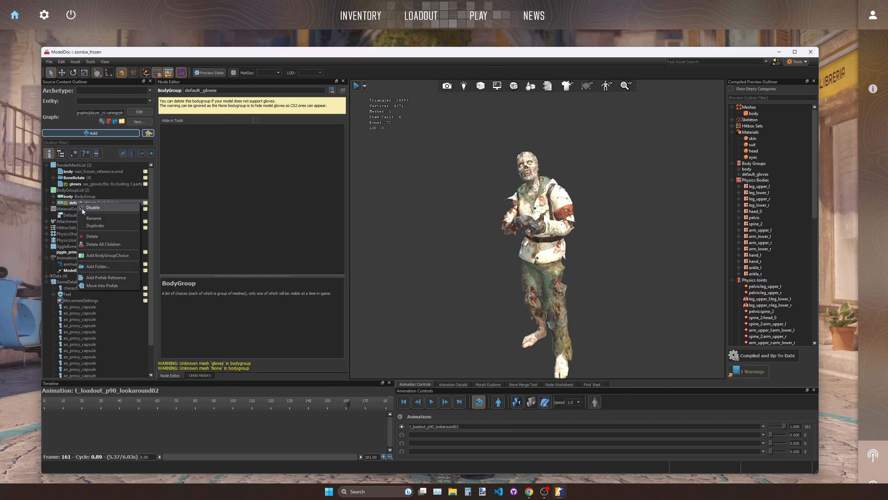
pyautogui.click(104, 237)
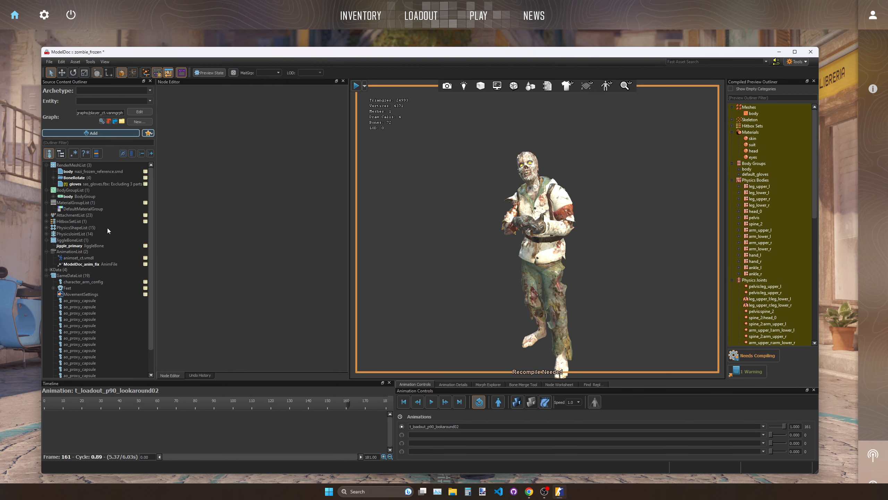
pyautogui.click(756, 356)
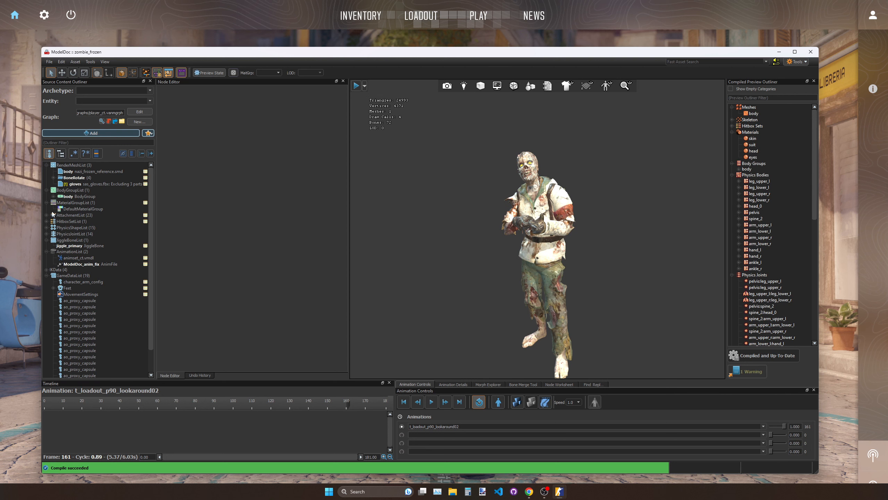
# Step: Lower the upper end of the head_0 hitbox capsule in the cstrike set, moving Point 1 to about 2.03, 0.72, 0
pyautogui.doubleClick(53, 221)
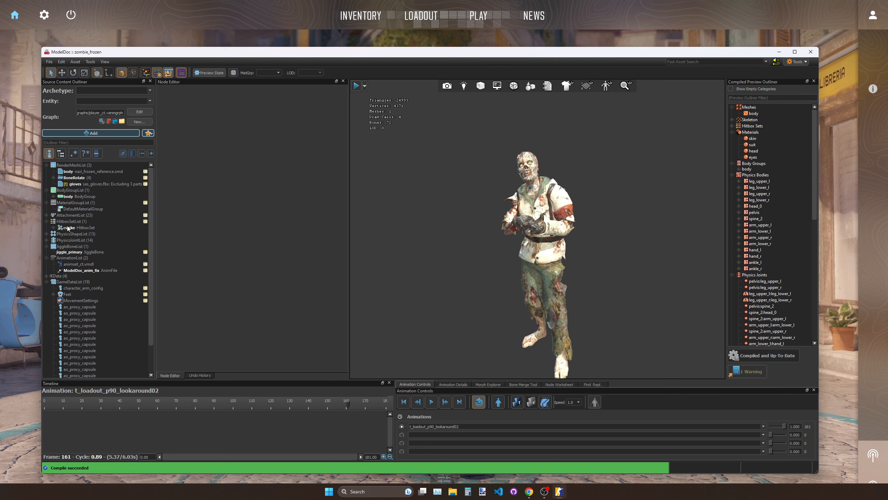
pyautogui.click(68, 227)
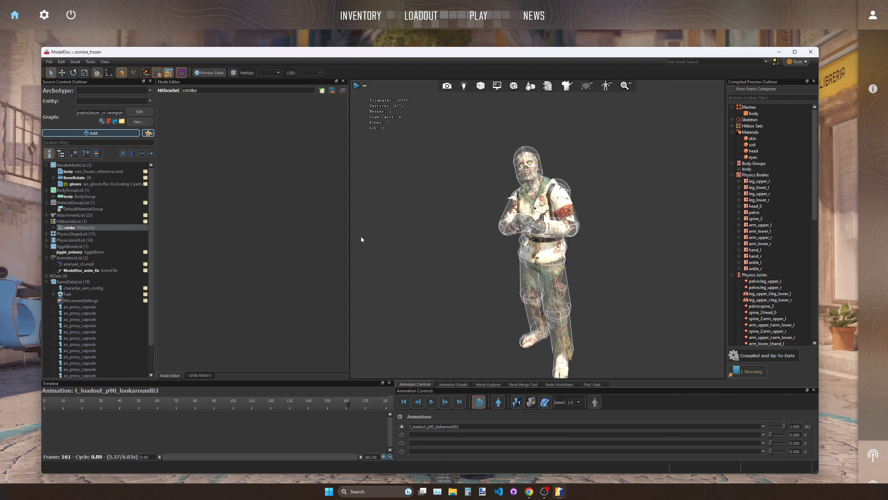
pyautogui.moveTo(504, 205)
pyautogui.mouseDown(button='right')
pyautogui.moveTo(437, 210)
pyautogui.moveTo(549, 192)
pyautogui.moveTo(505, 196)
pyautogui.mouseUp(button='right')
pyautogui.press('w')
pyautogui.press('s')
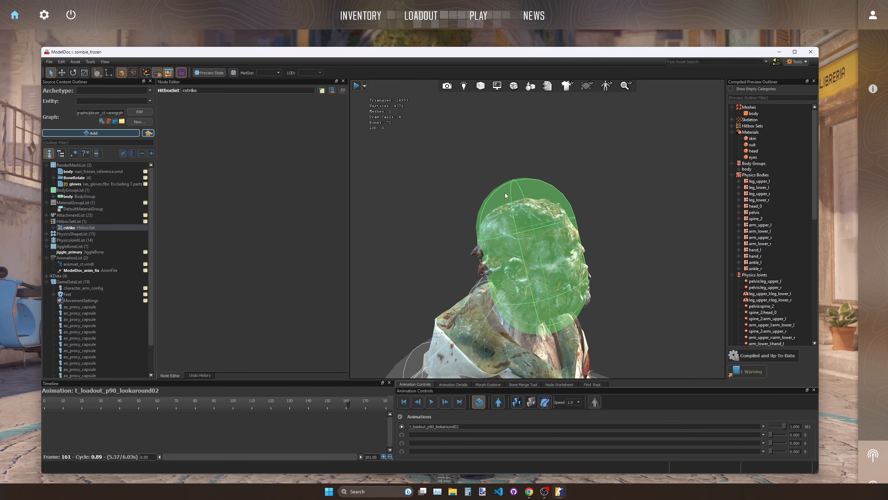
pyautogui.click(516, 182)
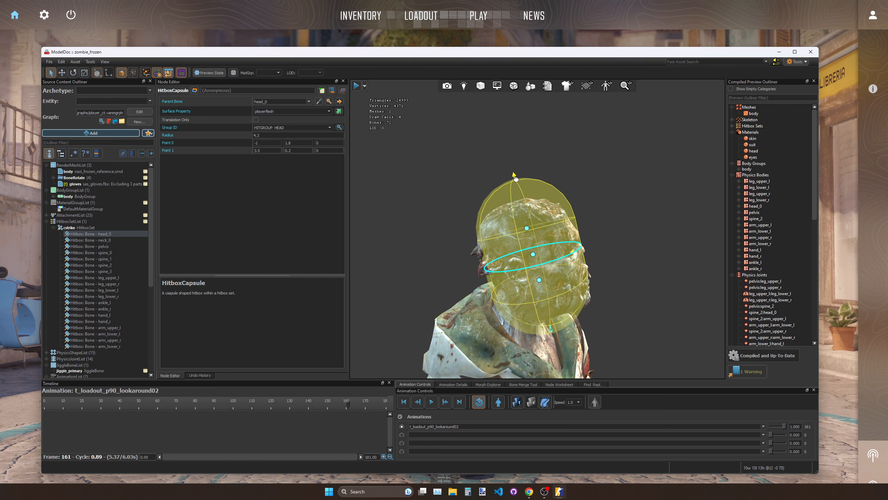
pyautogui.moveTo(516, 177); pyautogui.dragTo(530, 244)
# Step: Show the bind pose, move Point 0 of the head_0 hitbox to about -0.67, 1.68, 0, and recompile the model
pyautogui.press('d')
pyautogui.moveTo(530, 244); pyautogui.dragTo(416, 247, button='right')
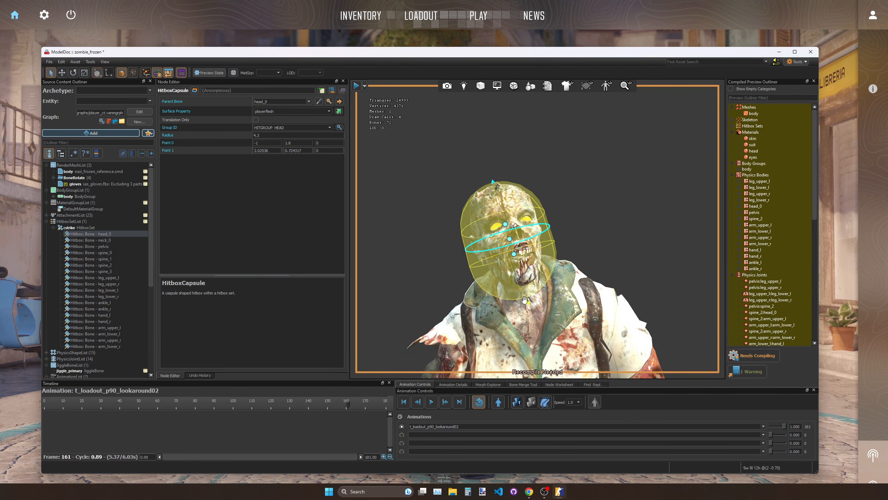
pyautogui.click(498, 402)
pyautogui.press('a')
pyautogui.moveTo(517, 252); pyautogui.dragTo(566, 254, button='right')
pyautogui.moveTo(563, 316); pyautogui.dragTo(579, 304)
pyautogui.moveTo(573, 280); pyautogui.dragTo(528, 280, button='right')
pyautogui.press('d')
pyautogui.press('s')
pyautogui.moveTo(618, 325)
pyautogui.mouseDown(button='right')
pyautogui.moveTo(605, 325)
pyautogui.moveTo(617, 326)
pyautogui.mouseUp(button='right')
pyautogui.press('w')
pyautogui.click(767, 359)
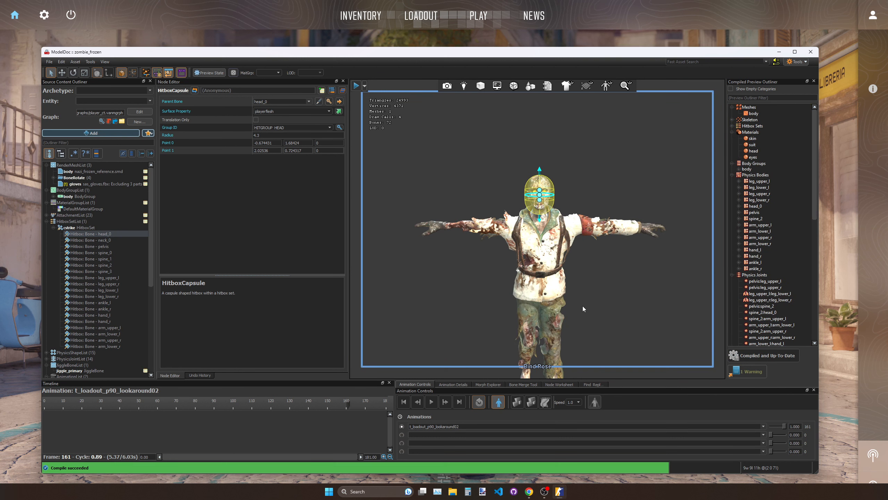
# Step: Collapse HitboxSetList and inspect the ao_proxy_capsule and MovementSettings nodes in GameDataList
pyautogui.click(48, 221)
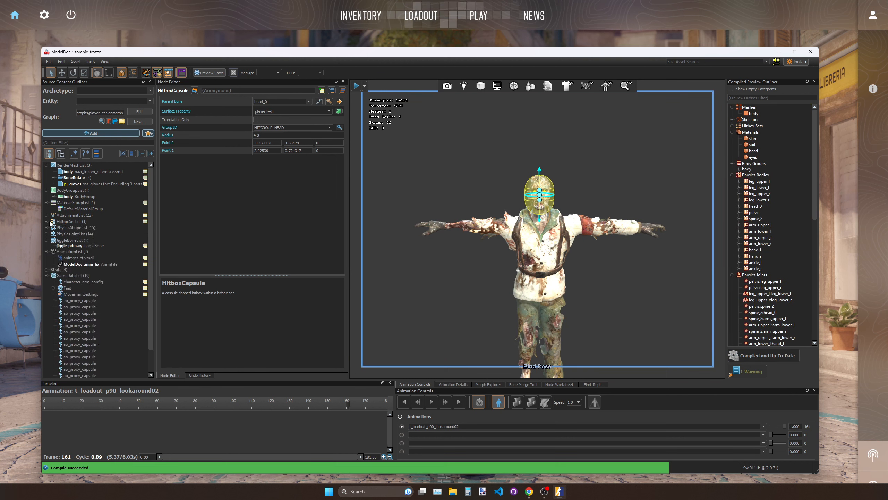
pyautogui.moveTo(542, 283); pyautogui.dragTo(547, 297, button='right')
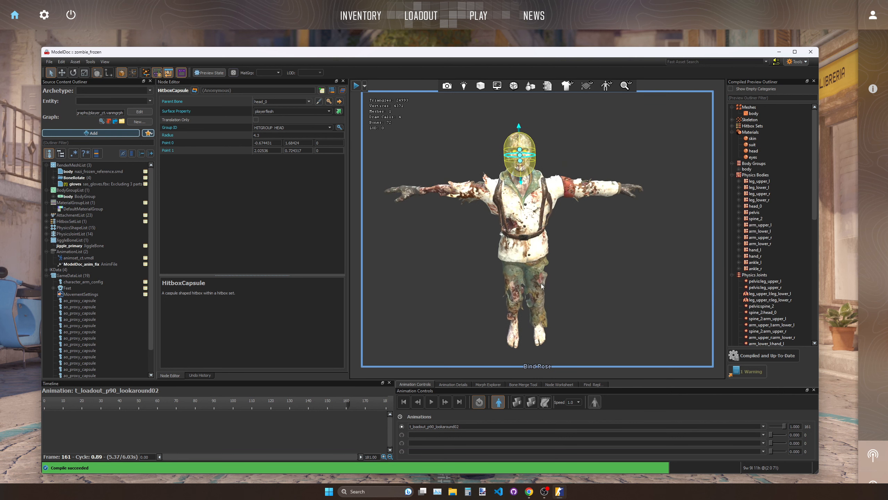
pyautogui.scroll(-1, 113, 295)
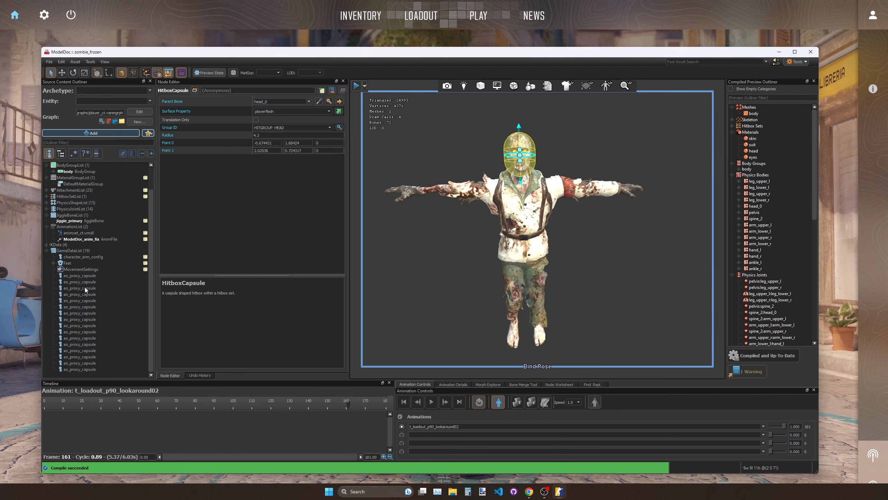
pyautogui.click(91, 276)
pyautogui.click(85, 269)
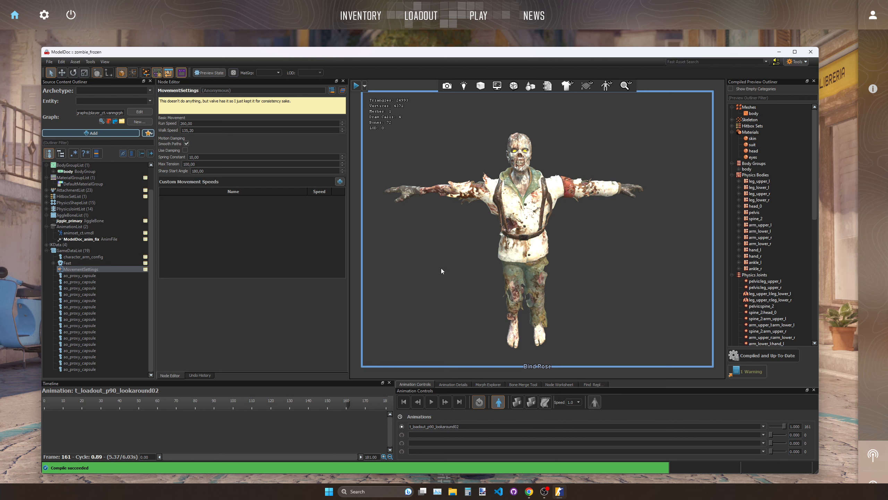
# Step: Test the model's physics in the game preview by spawning it as a prop_ragdoll and pulling it around, ending the preview
pyautogui.click(361, 85)
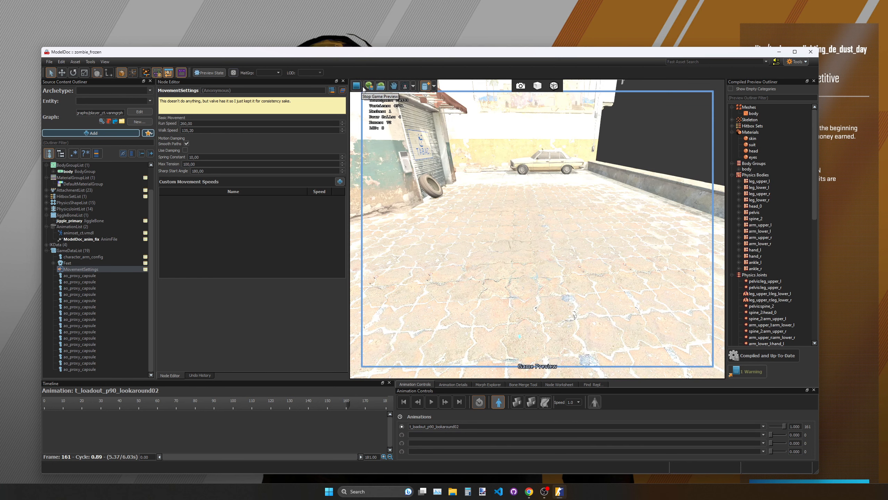
pyautogui.click(434, 86)
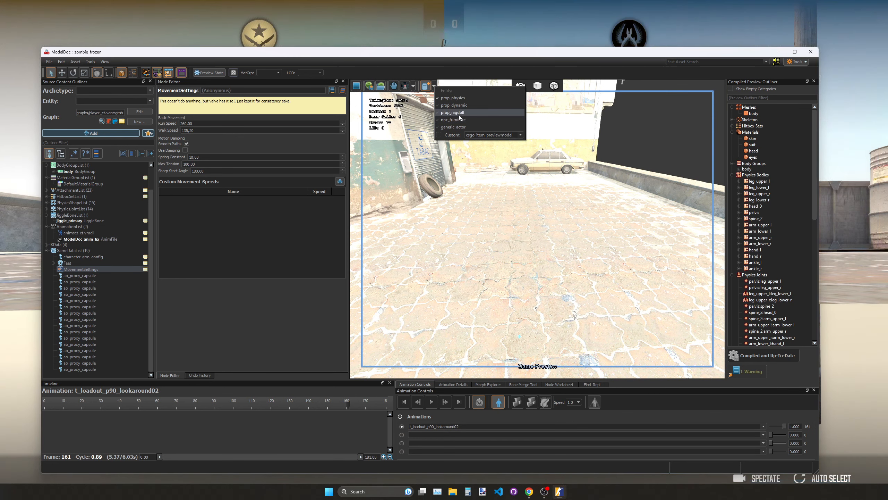
pyautogui.click(454, 113)
pyautogui.click(521, 290)
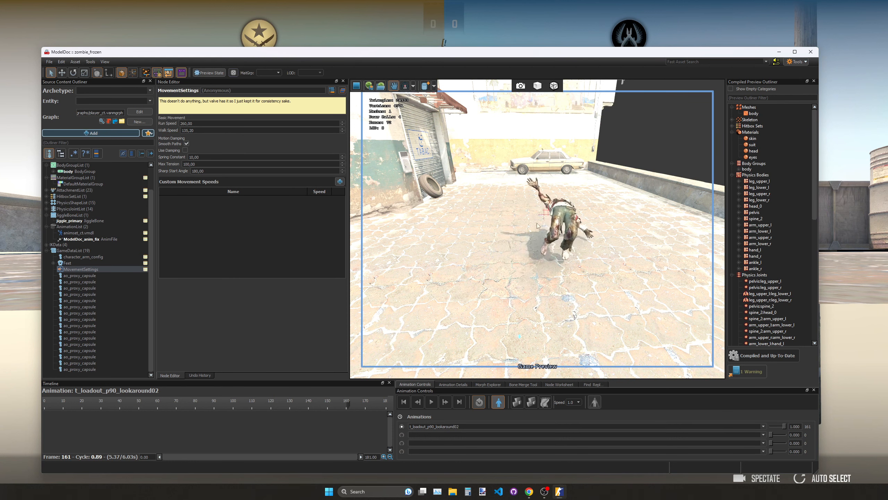
pyautogui.moveTo(538, 225); pyautogui.dragTo(535, 180)
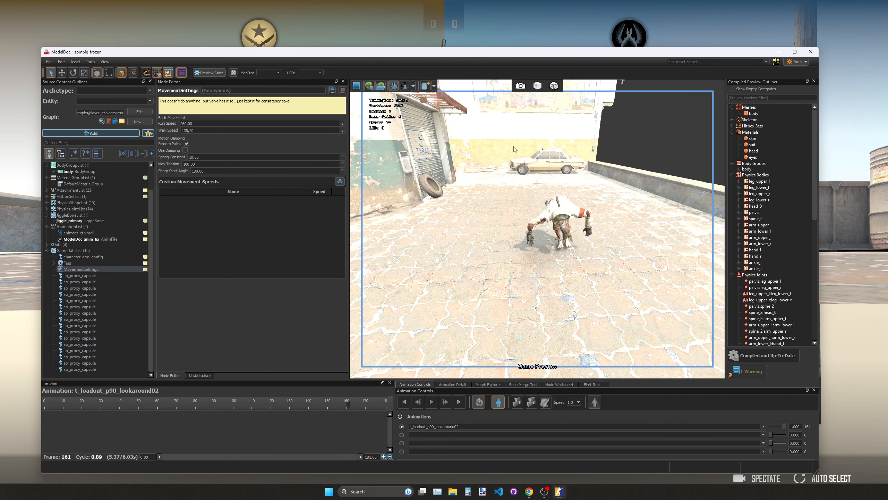
pyautogui.click(356, 86)
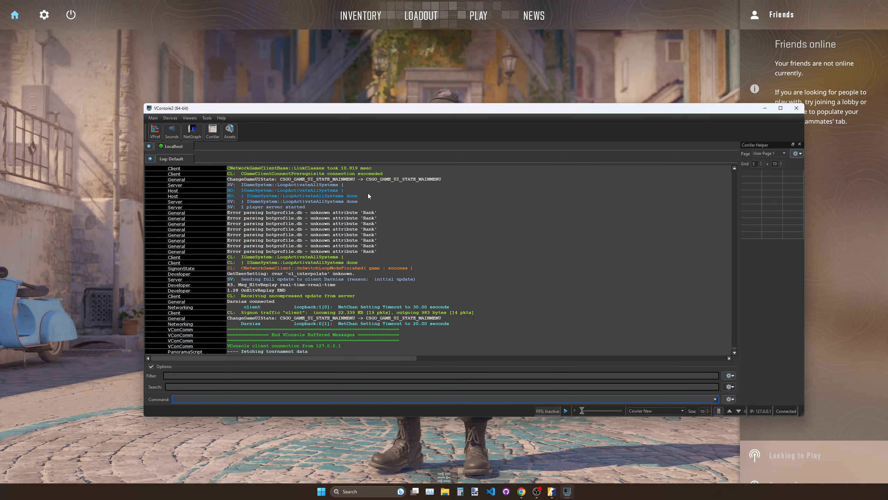
# Step: Load the map cs_italy from the VConsole2 console and join the Counter-Terrorists
pyautogui.write('map italy')
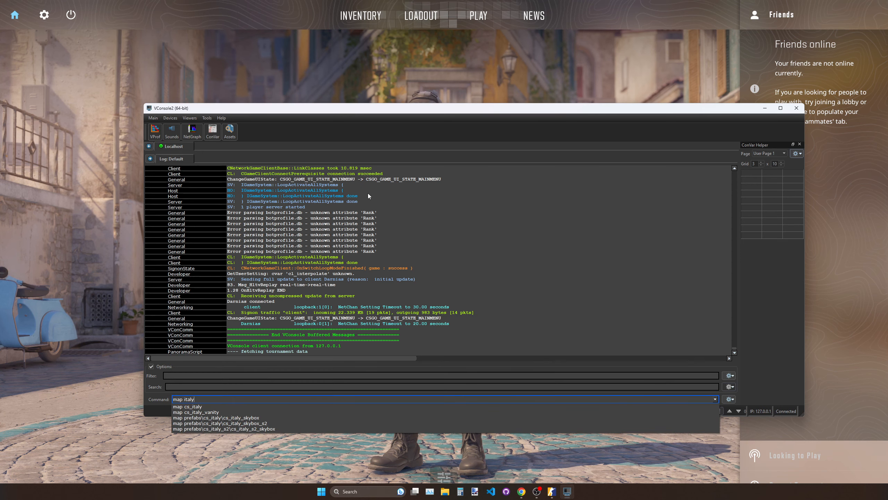
pyautogui.press('Down')
pyautogui.press('Return')
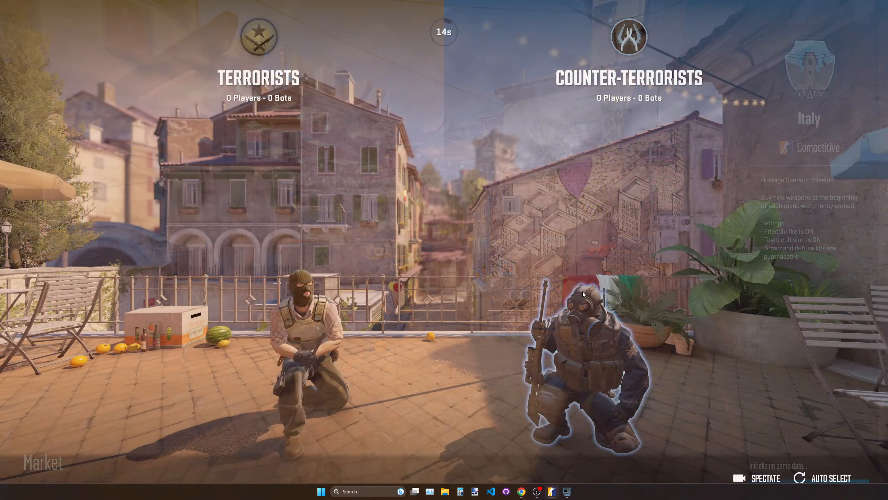
pyautogui.click(583, 291)
# Step: Freeze the bots with the console command bot_stop 1 and return to the game
pyautogui.press('`')
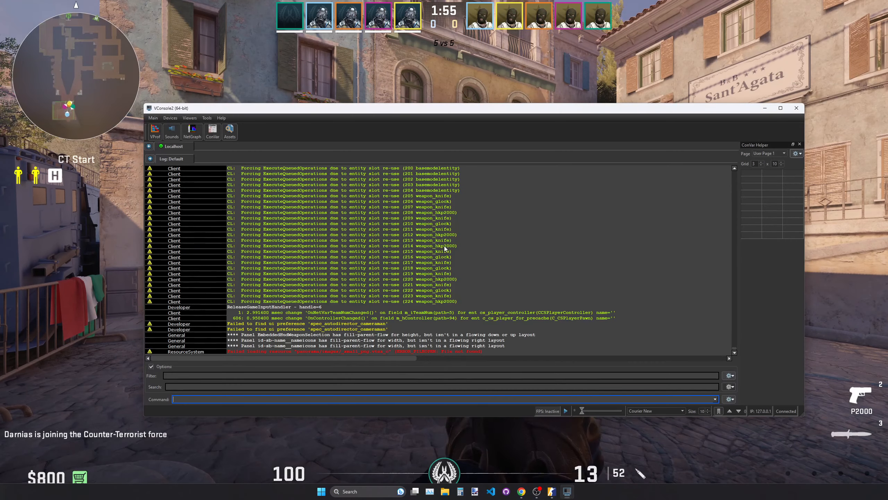
pyautogui.write('bot_stop 1')
pyautogui.press('Return')
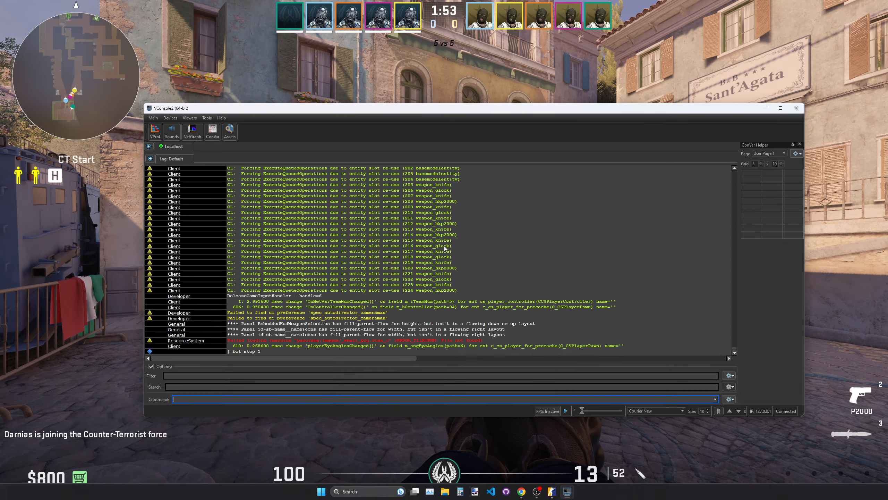
pyautogui.press('`')
# Step: Run ent_fire player runscriptcode "thisEntity:SetModel('characters/models/s2ze/zombie_frozen/zombie_frozen.vmdl')" in the console and switch to the game
pyautogui.press('`')
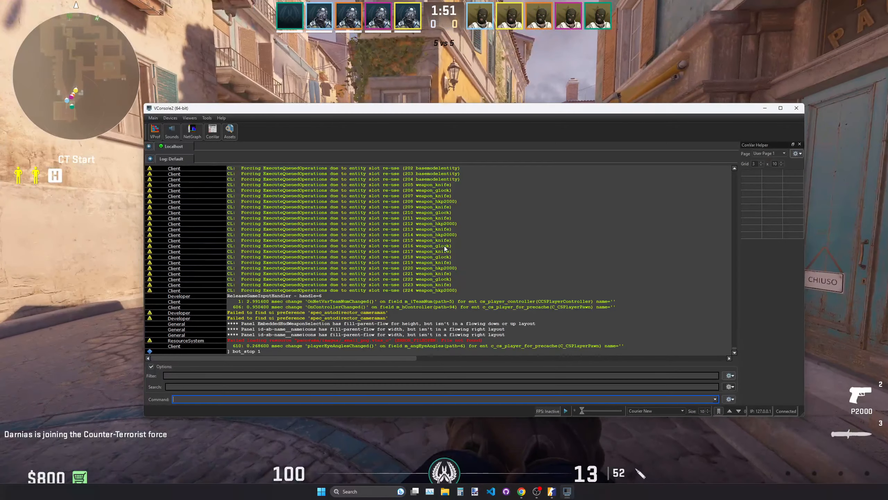
pyautogui.write('ent_fire p')
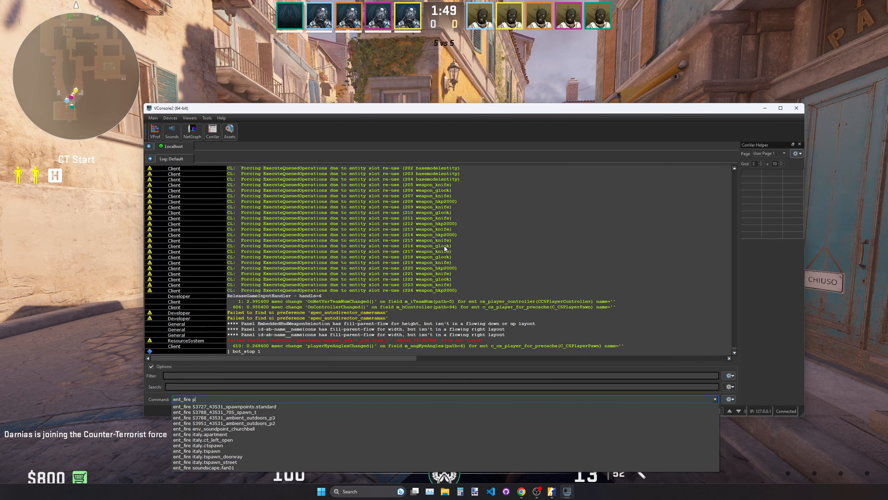
pyautogui.write('layer runsc')
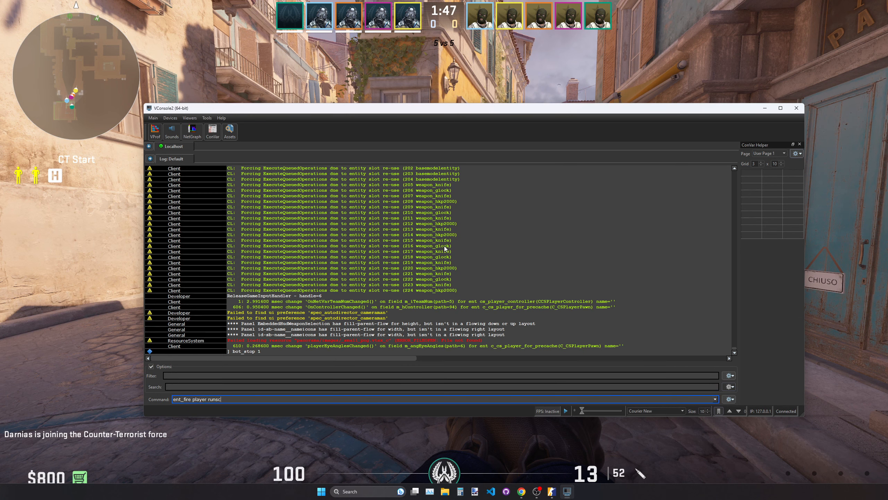
pyautogui.write('riptcode "')
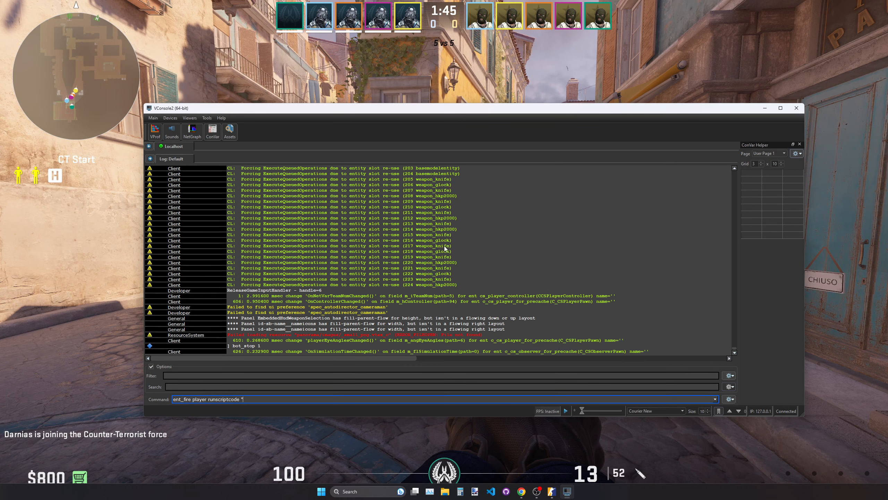
pyautogui.write('thisEntity:')
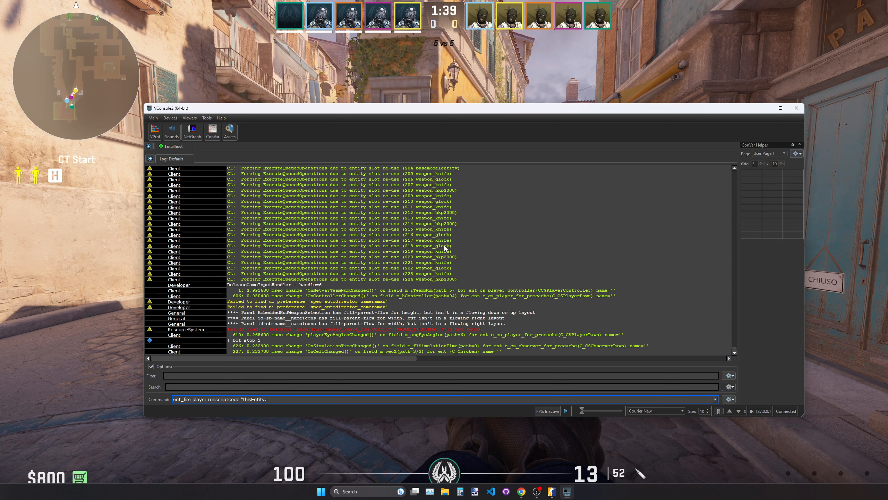
pyautogui.write('SetModel')
pyautogui.write('("')
pyautogui.press('BackSpace')
pyautogui.write('chr')
pyautogui.write('racters/models/')
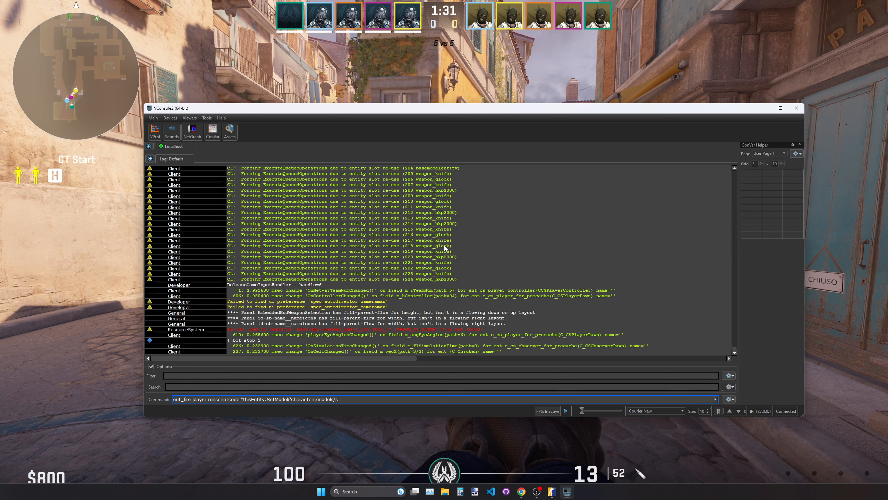
pyautogui.write('s2ze')
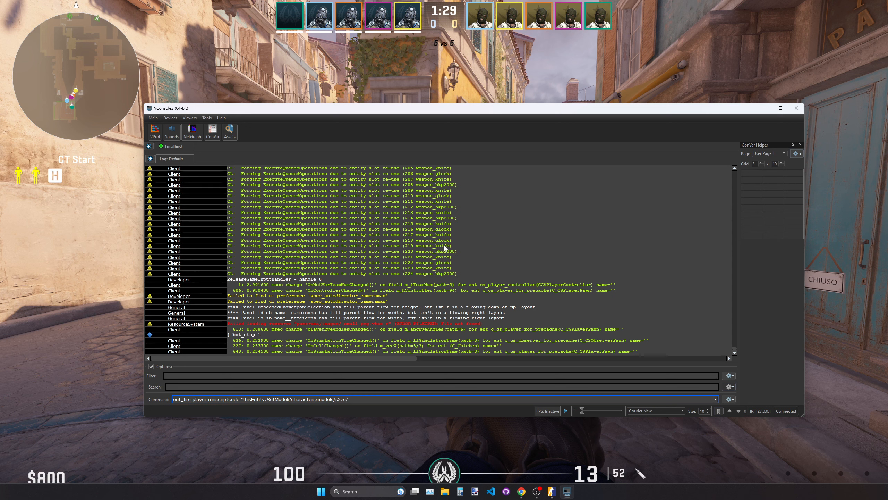
pyautogui.write('/frozen_zom')
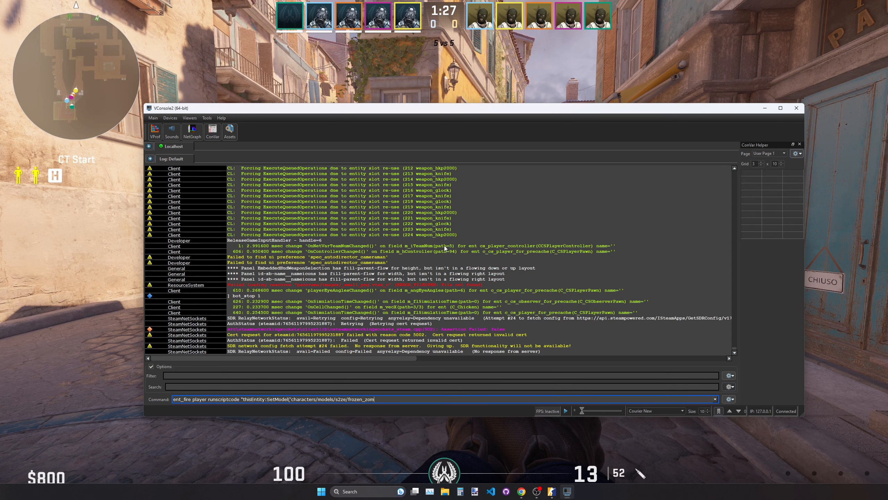
pyautogui.write("bie/fronen_zombie.vmdl'")
pyautogui.press('BackSpace')
pyautogui.press('BackSpace')
pyautogui.press('BackSpace')
pyautogui.write('"')
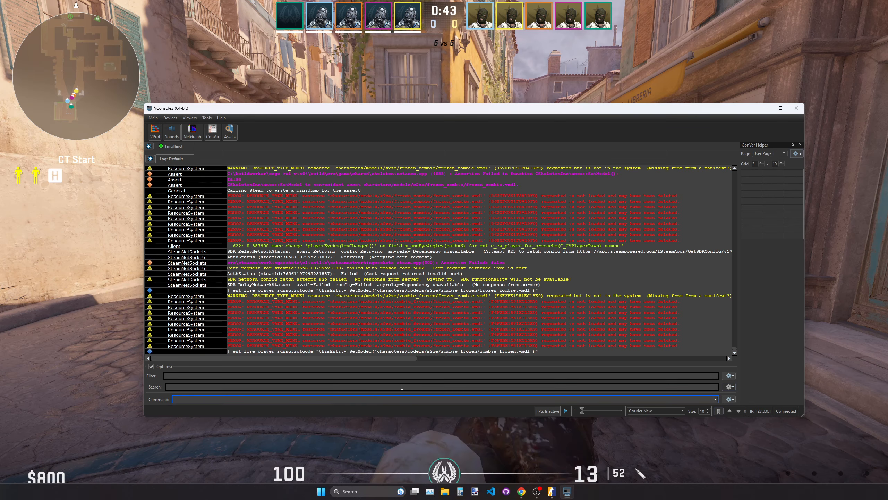
pyautogui.hotkey('alt', 'Tab')
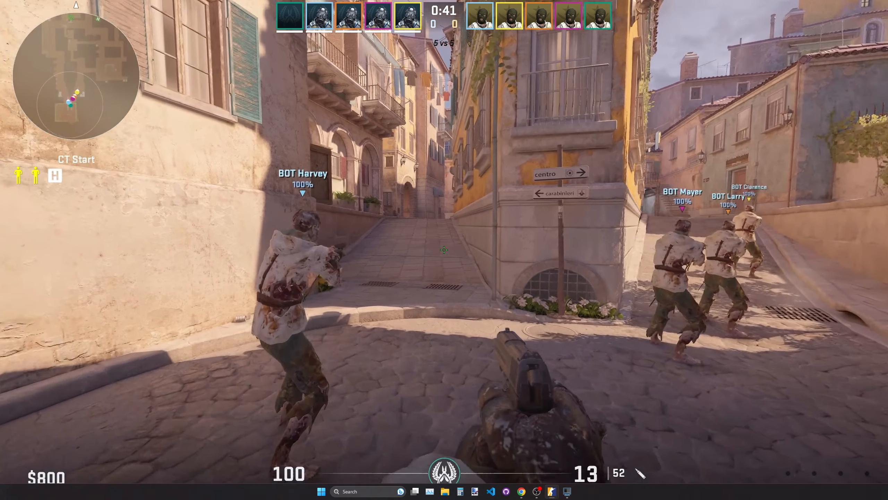